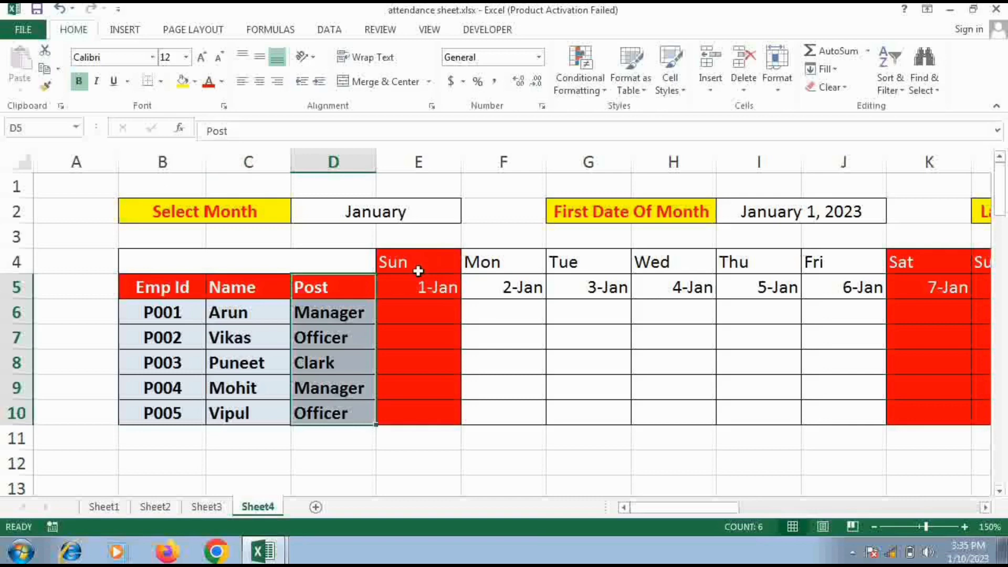
Examine the highlighted weekend columns of the attendance table, from Sunday 1-Jan to the 7-Jan and 8-Jan weekend
drag(418, 268, 424, 414)
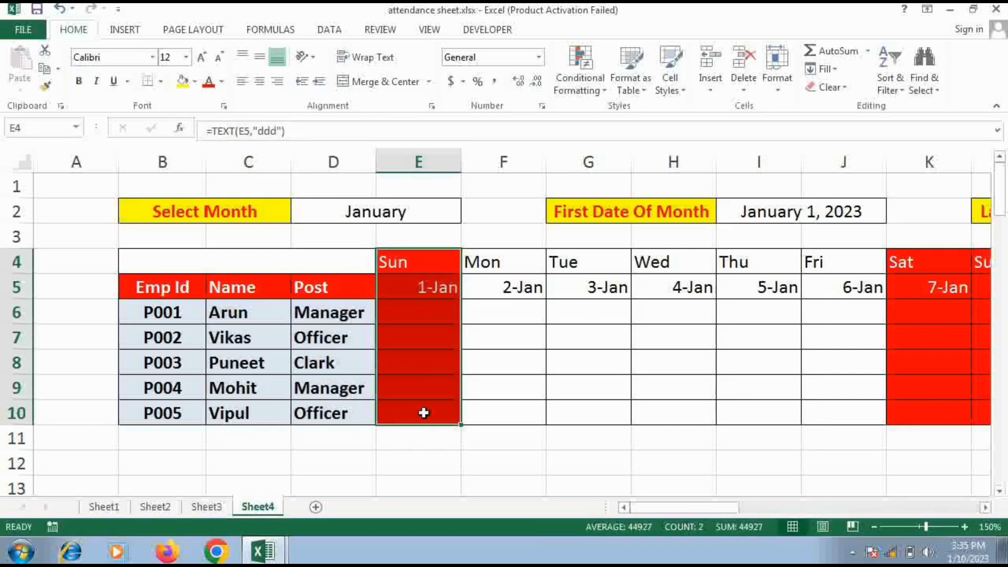
click(911, 263)
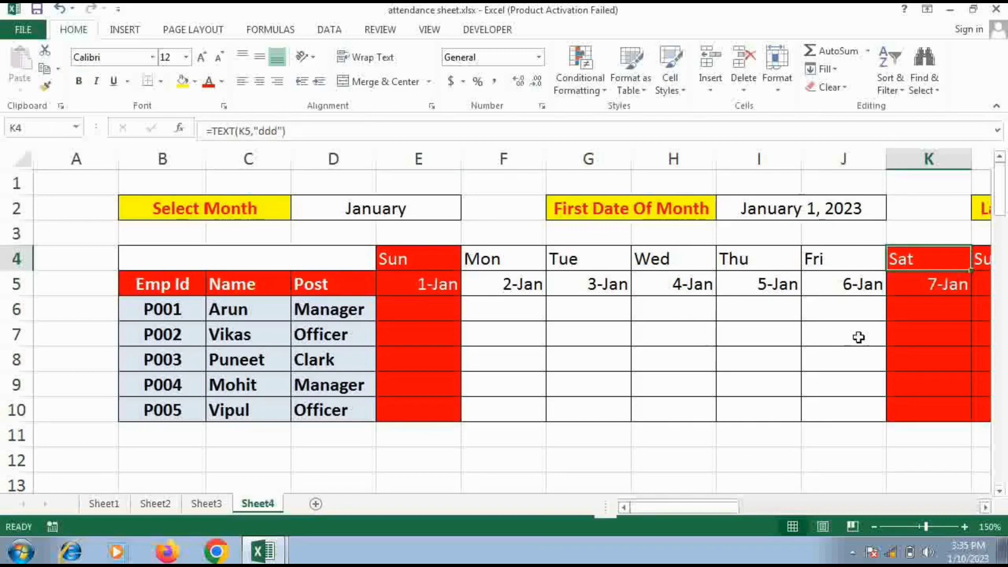
drag(701, 508, 785, 508)
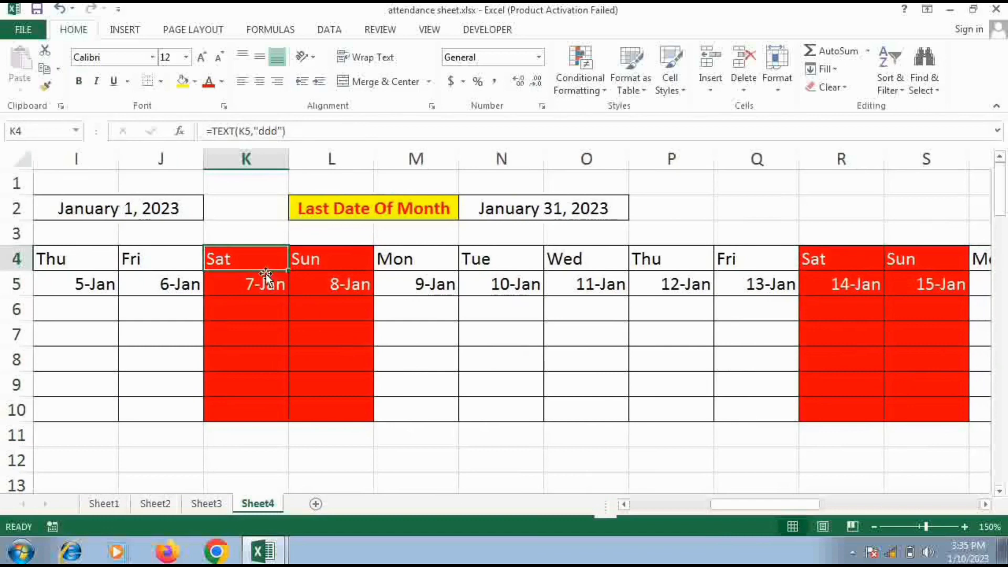
drag(258, 263, 331, 412)
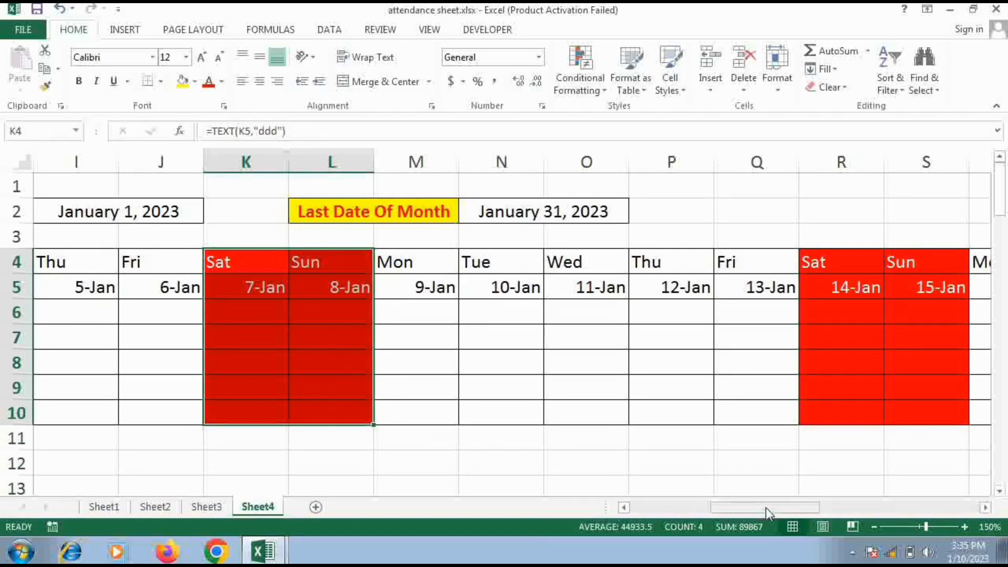
drag(767, 512, 644, 513)
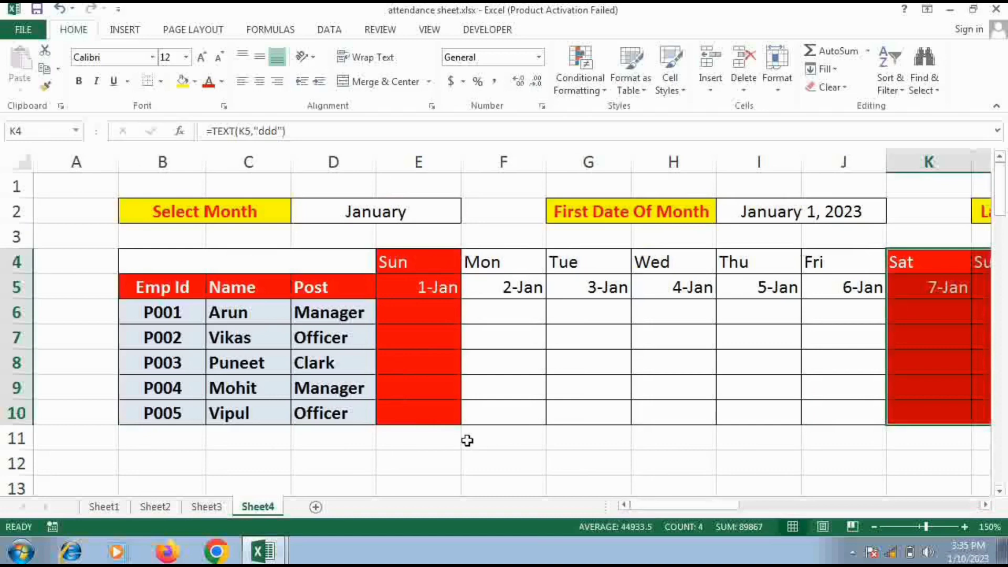
Fill in the January weekday attendance for all five employees with the codes P, A and L, starting with A in F6
click(478, 315)
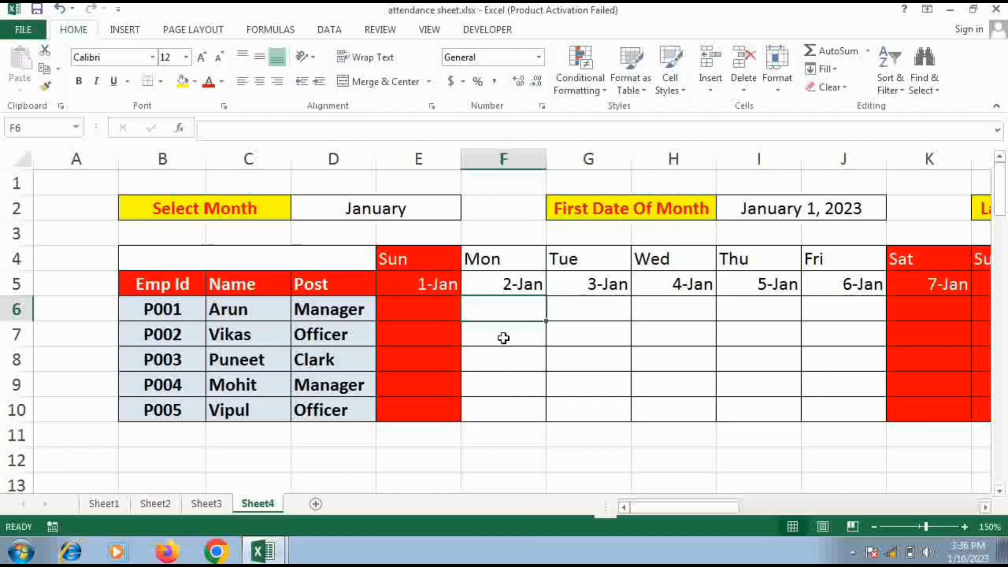
text(A)
key(Tab)
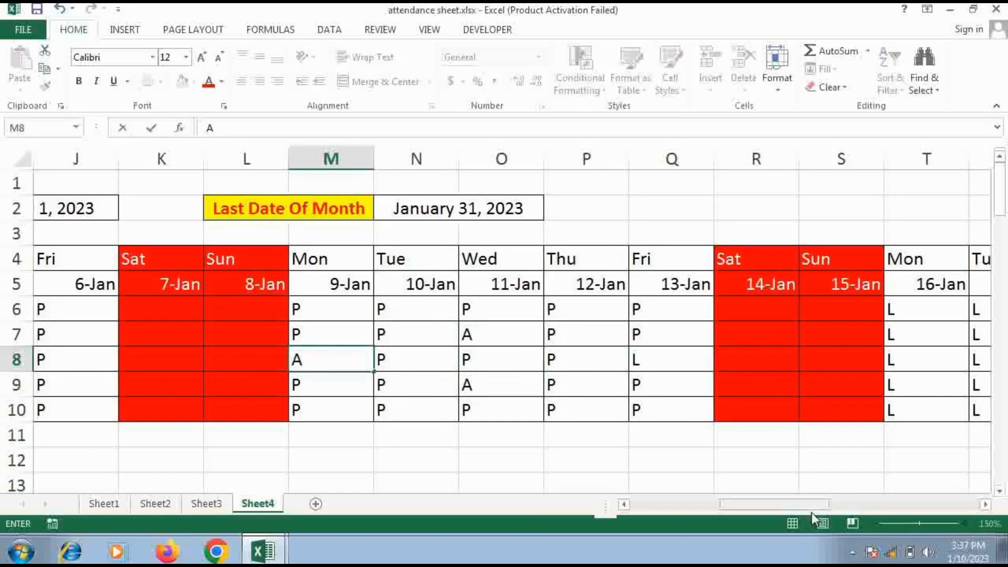
click(794, 484)
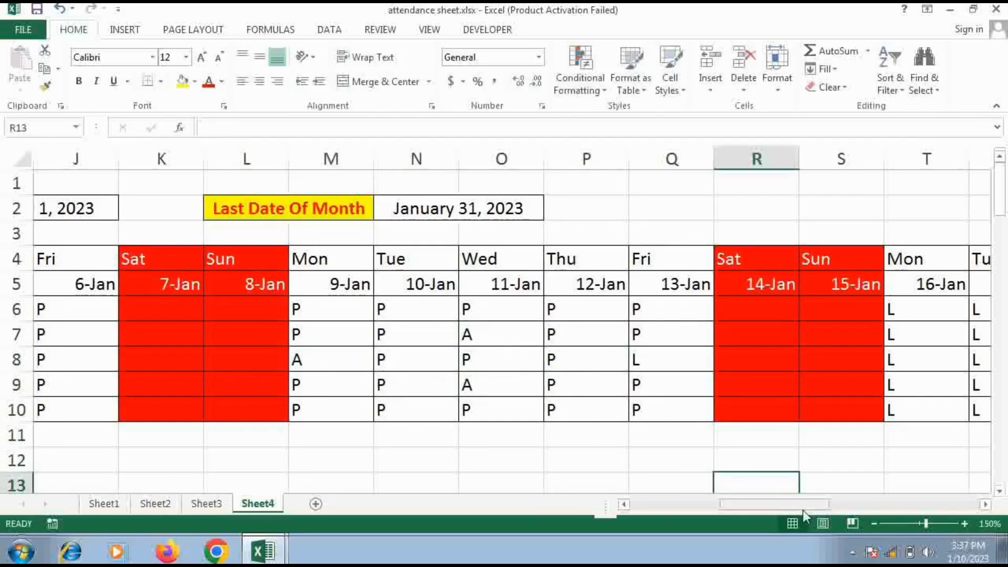
drag(803, 509, 621, 512)
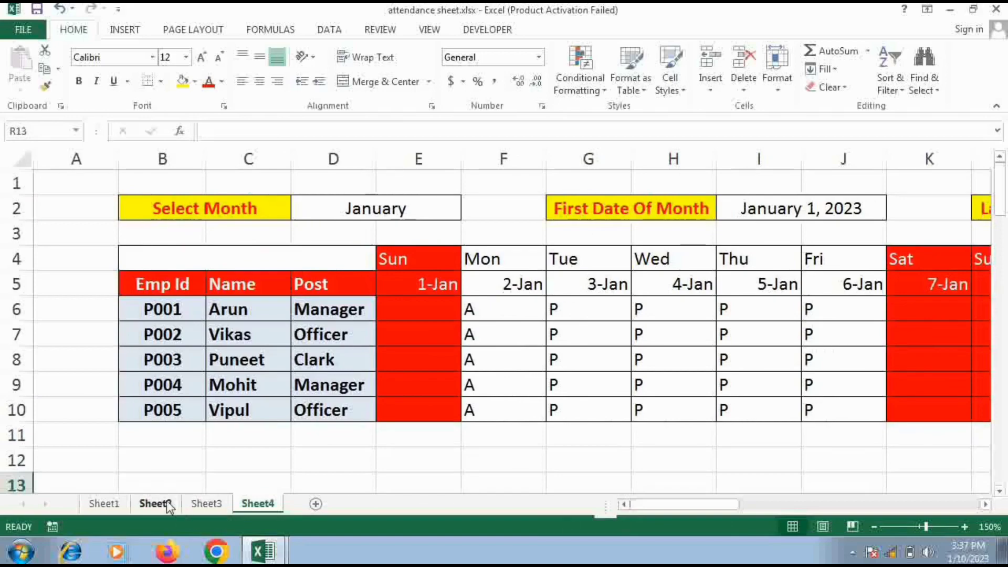
On Sheet1, unmerge the summary header cells in rows 4 and 5, from Leave Taken through In Hand Salary
click(95, 508)
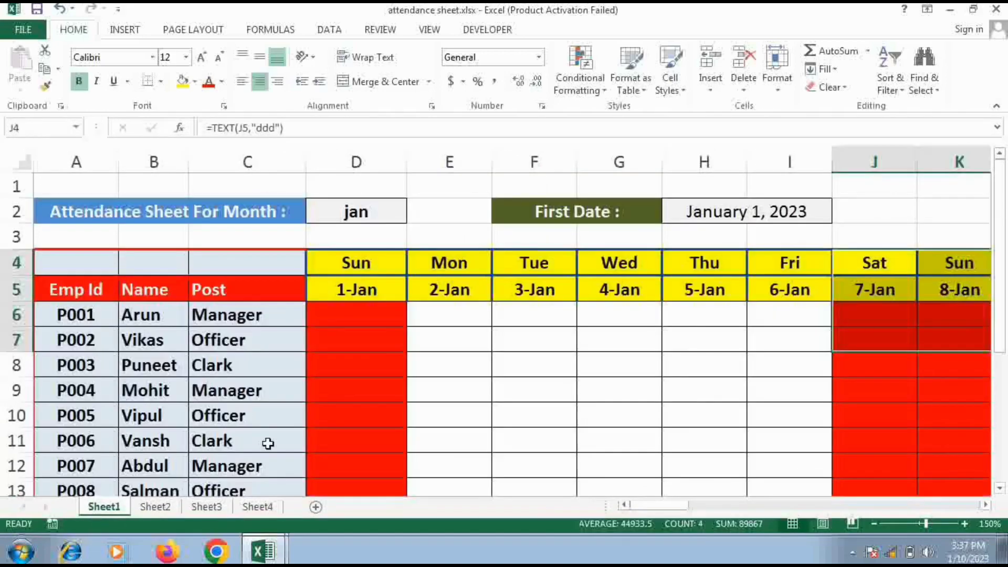
scroll(267, 444, down, 3)
scroll(268, 444, up, 2)
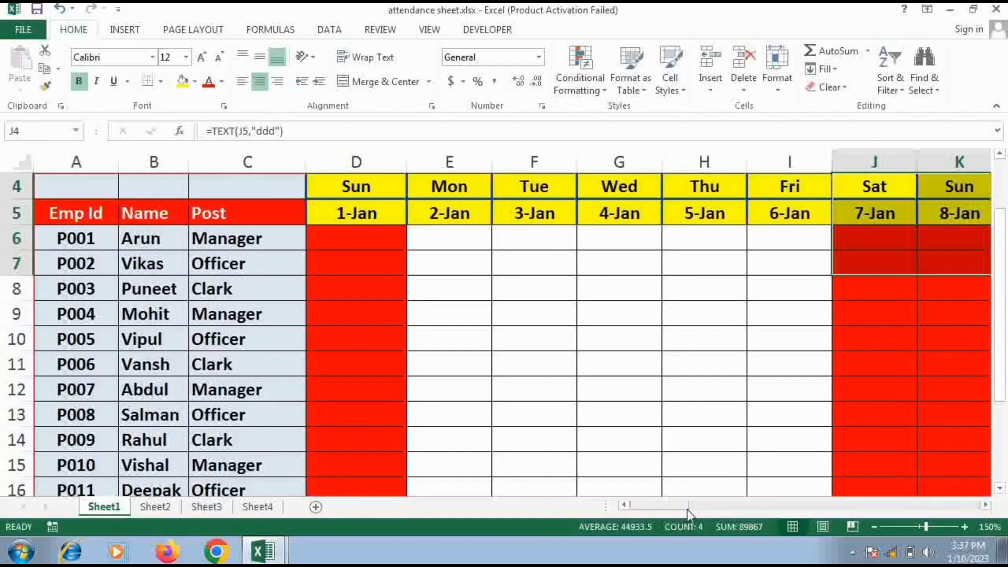
drag(679, 512, 908, 504)
click(472, 207)
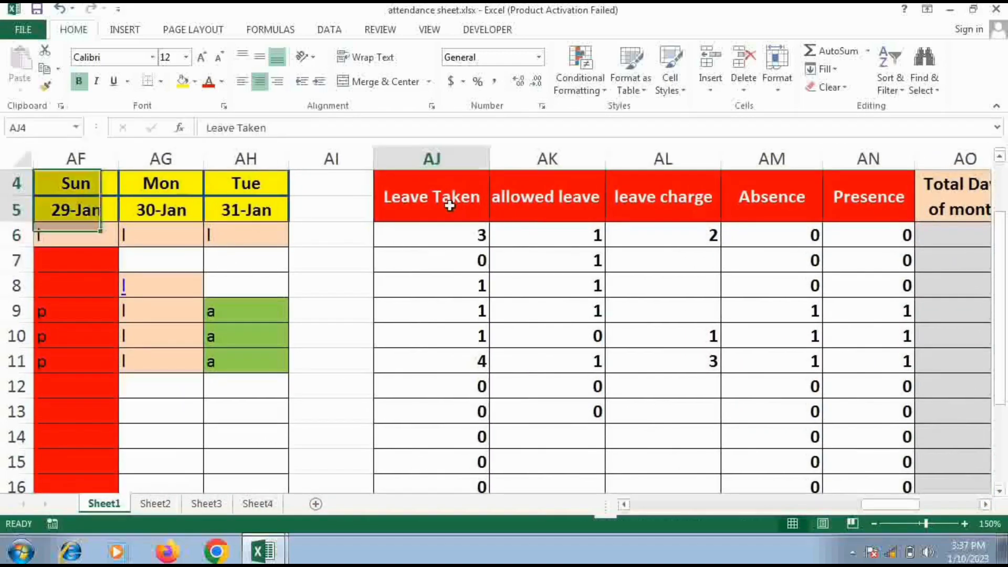
drag(473, 207, 833, 198)
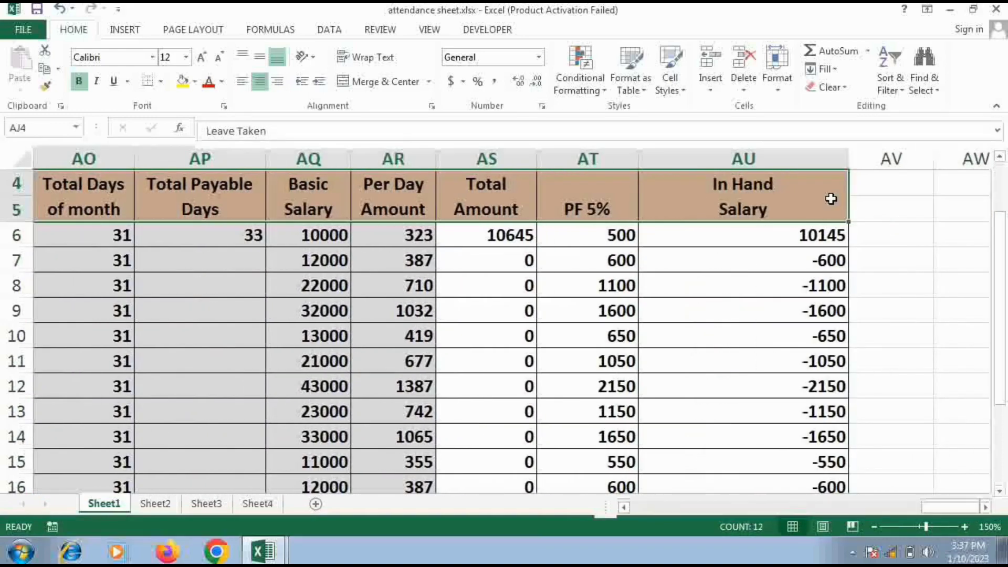
click(361, 84)
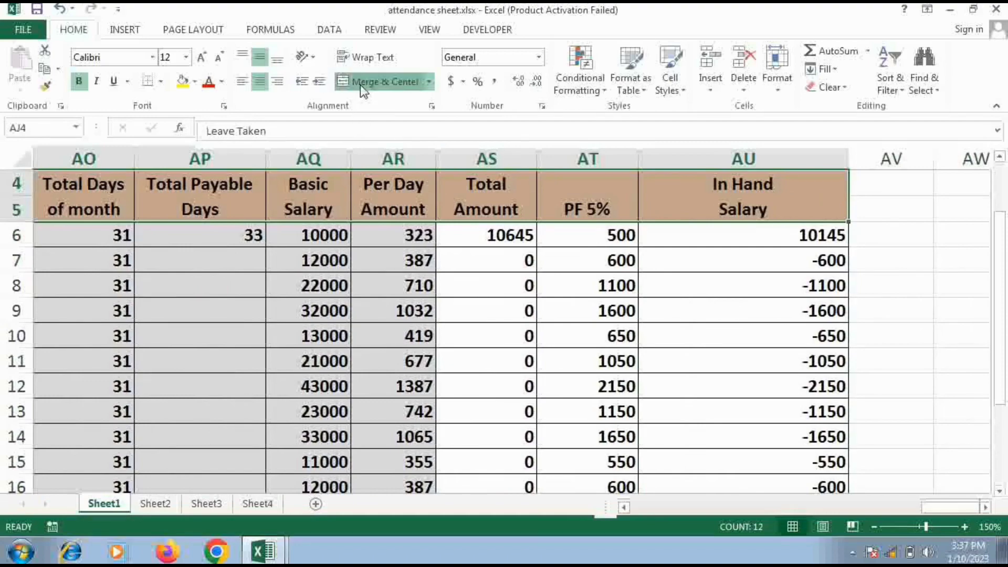
Copy the row 4 headings from Leave Taken through In Hand Salary and paste them into Sheet4 starting at cell B14
drag(486, 184, 820, 185)
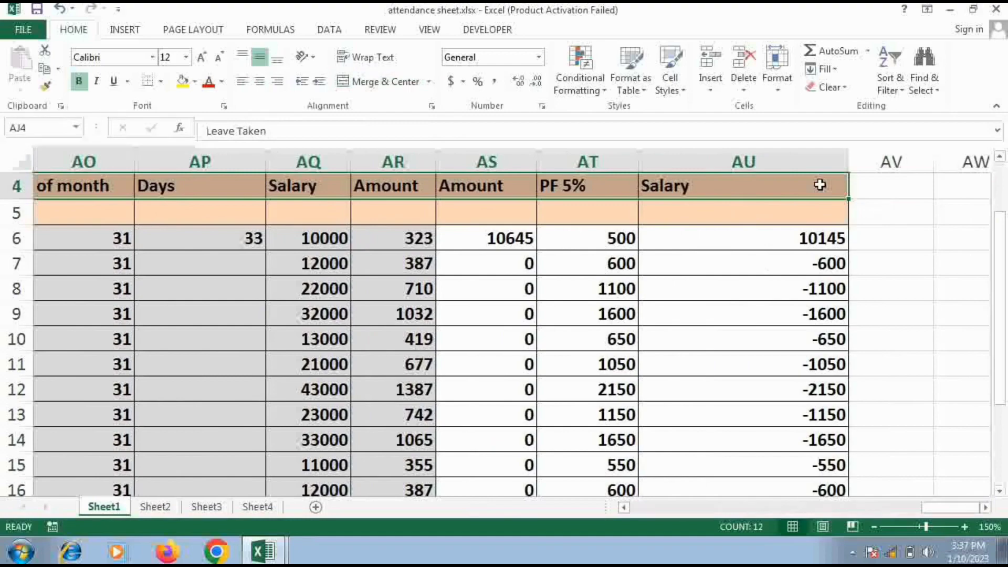
key(ctrl+c)
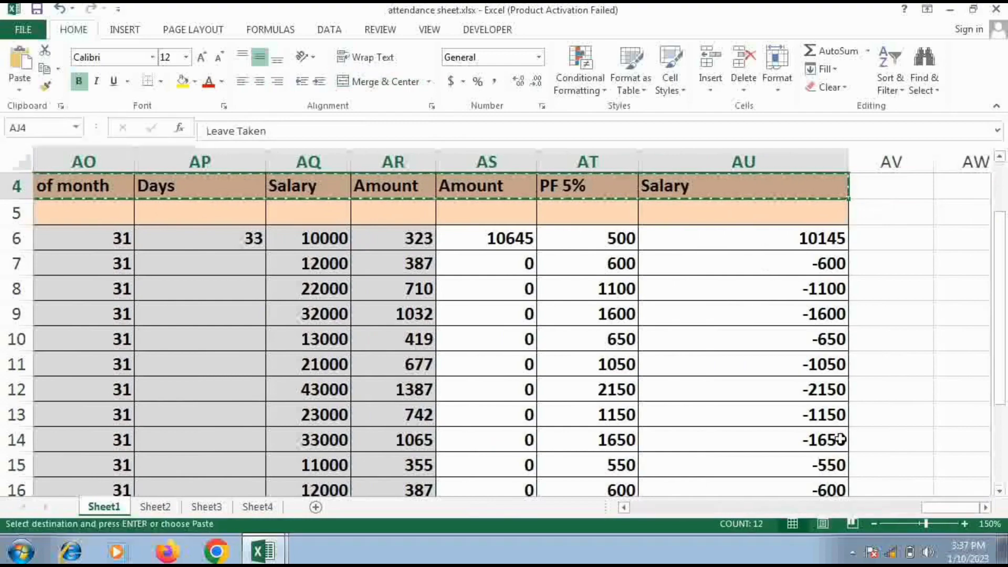
click(245, 510)
scroll(250, 460, down, 1)
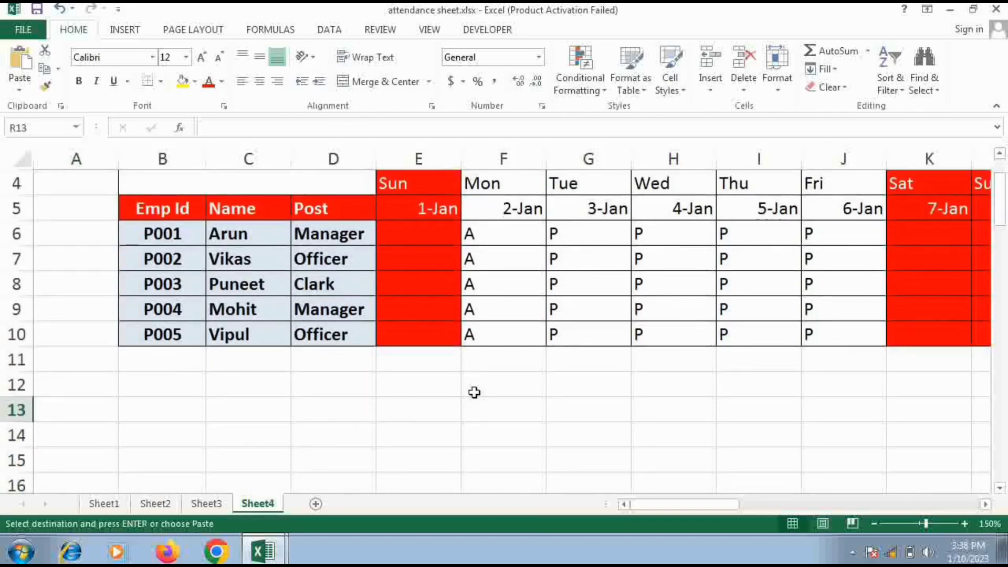
scroll(473, 394, up, 1)
scroll(256, 460, down, 1)
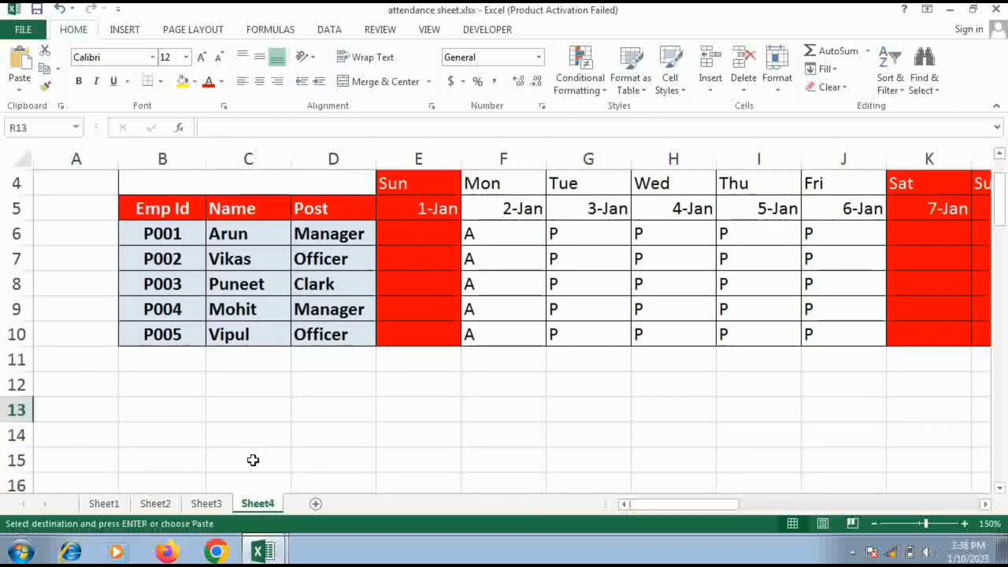
scroll(186, 438, up, 1)
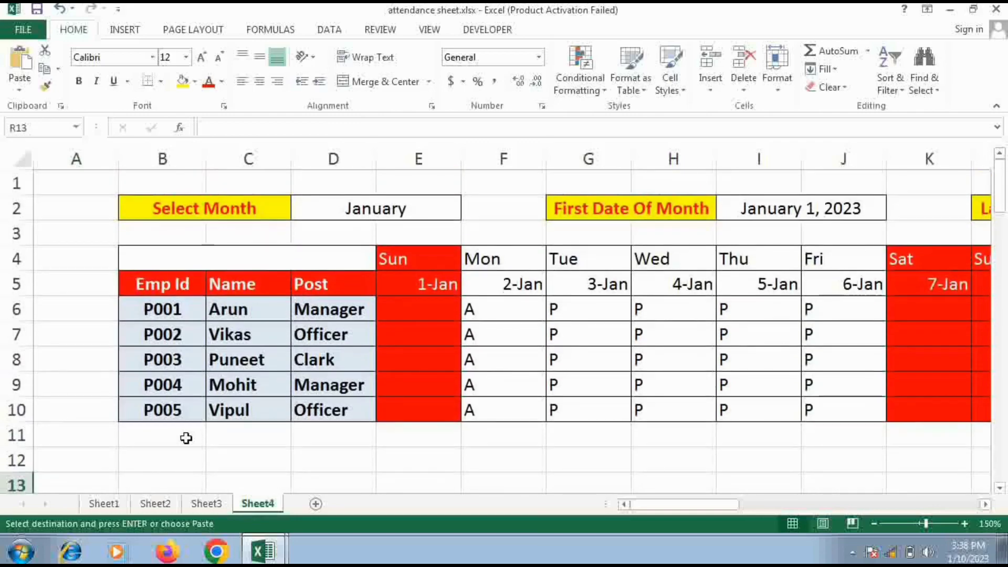
scroll(187, 438, down, 1)
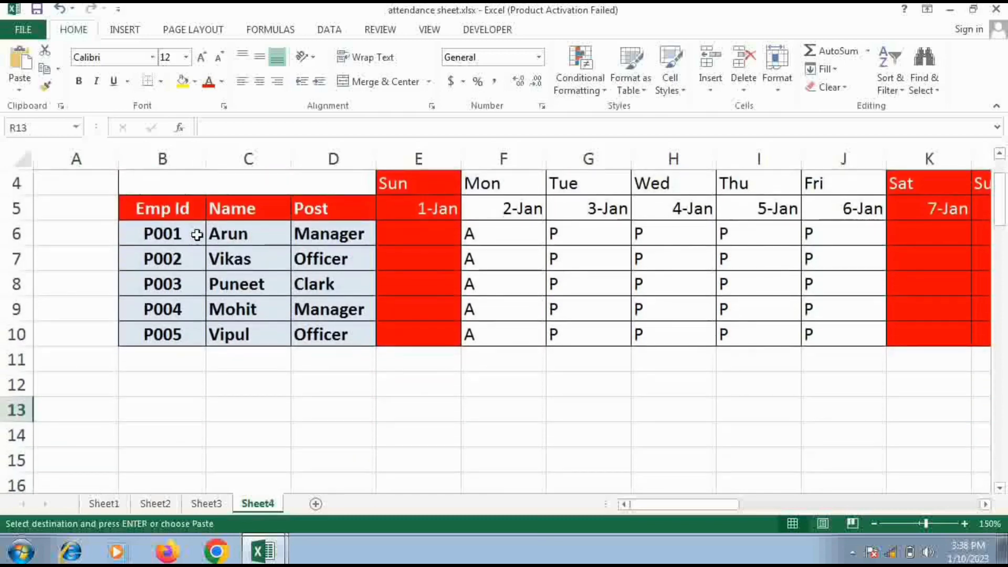
scroll(189, 381, down, 2)
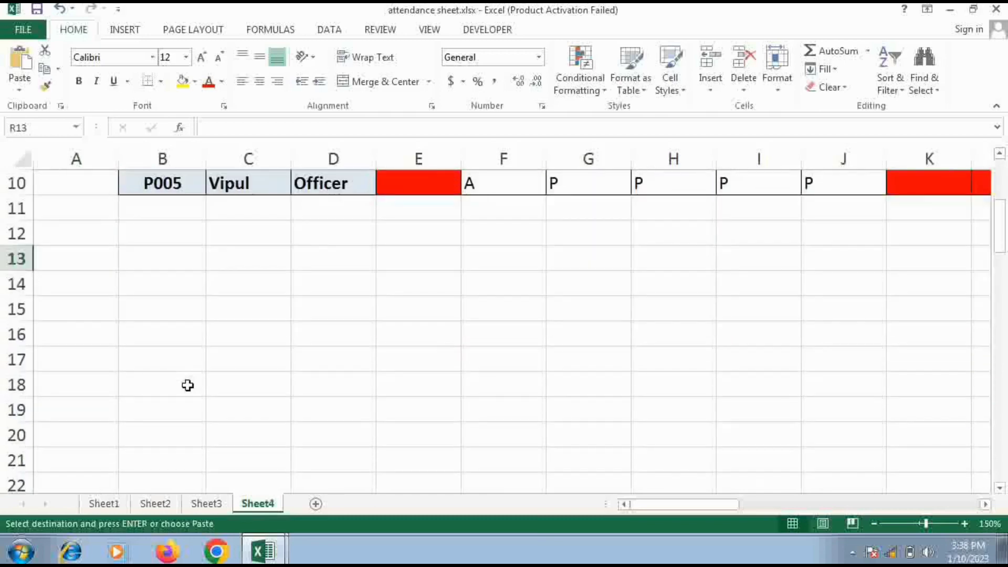
click(141, 316)
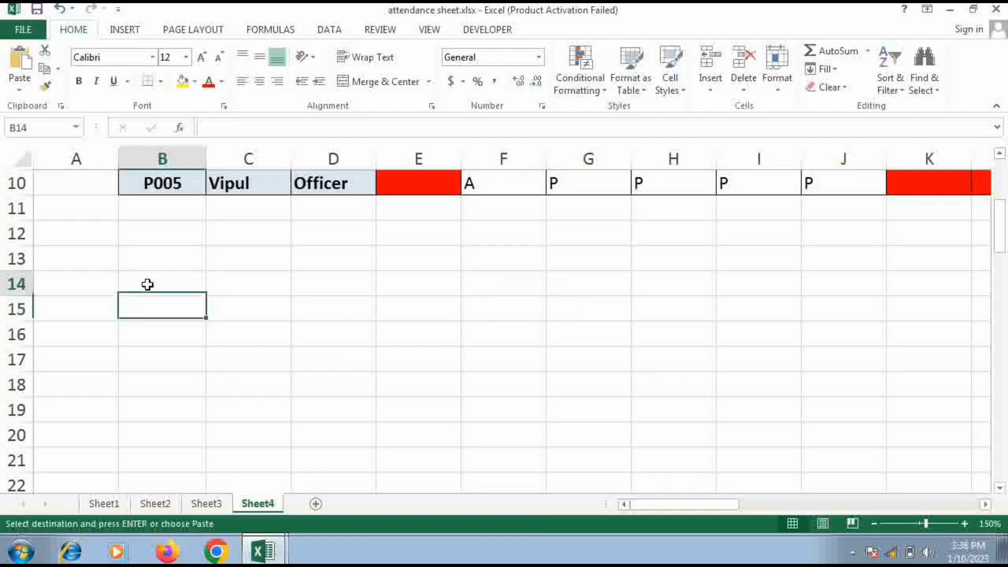
click(148, 284)
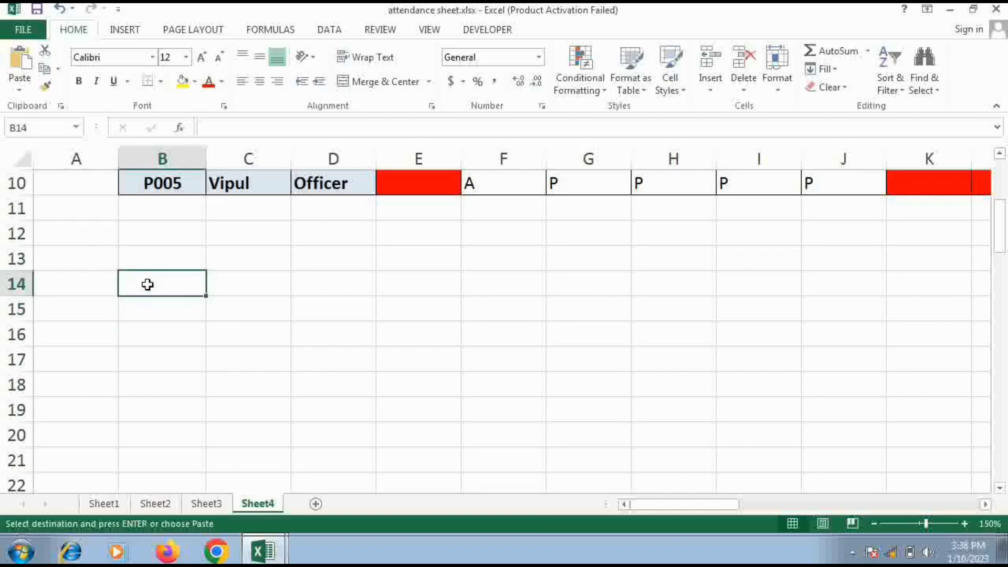
key(ctrl+v)
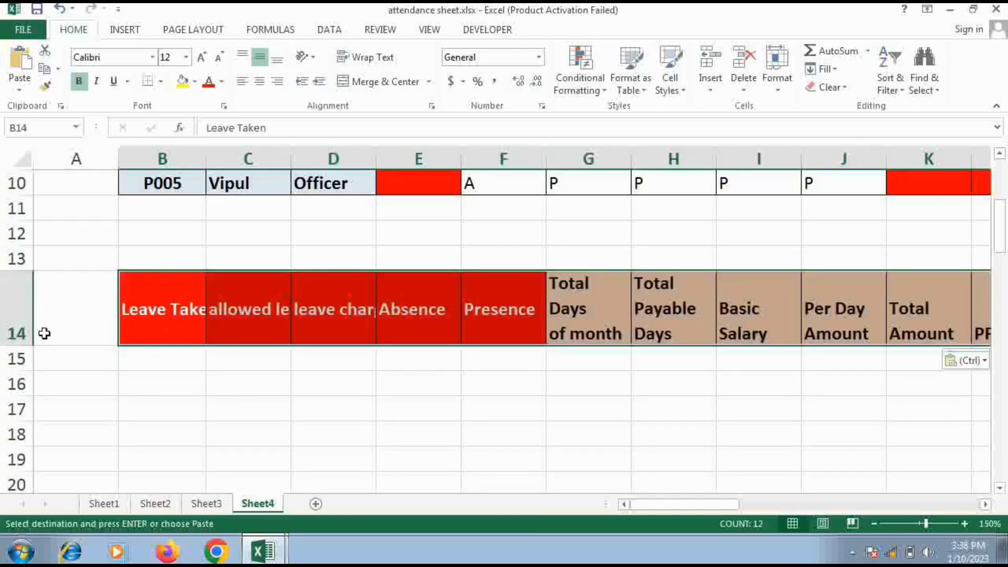
Reduce the height of the pasted heading row 14 to two lines, with its text wrapped and centred horizontally
drag(21, 344, 25, 319)
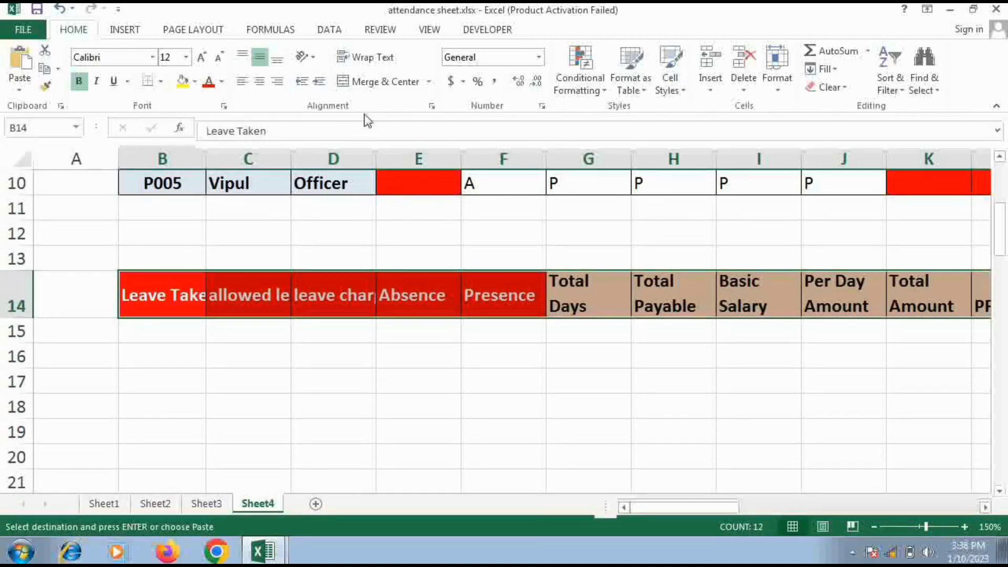
click(394, 58)
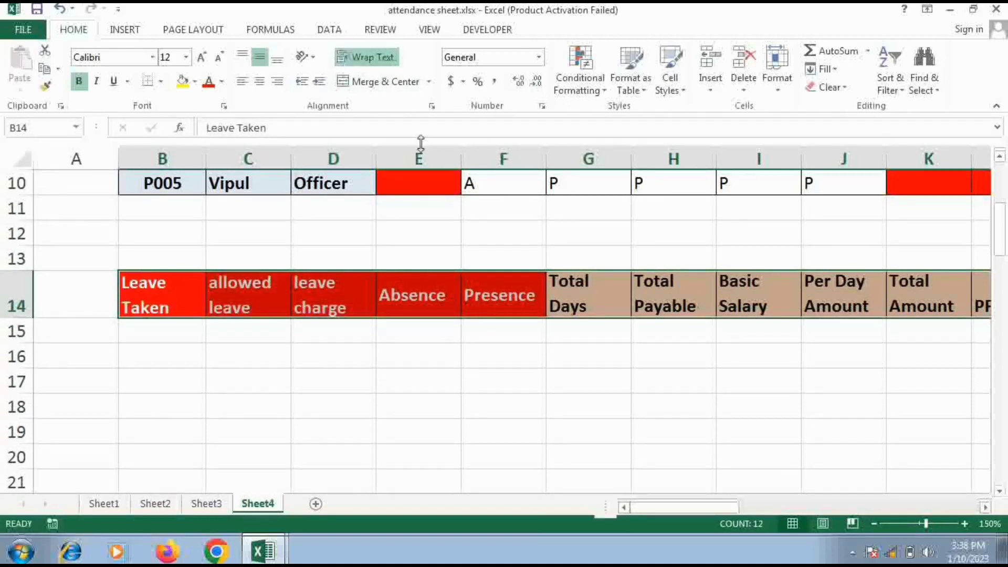
click(261, 81)
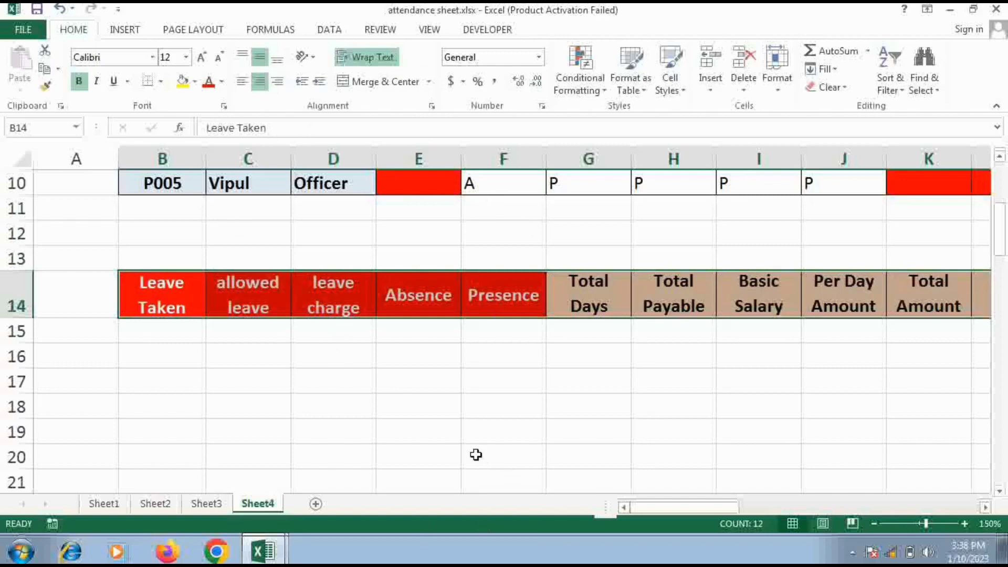
Compare the employee IDs P001 to P005 in the attendance table with the five empty rows beneath the Leave Taken heading
scroll(476, 455, up, 2)
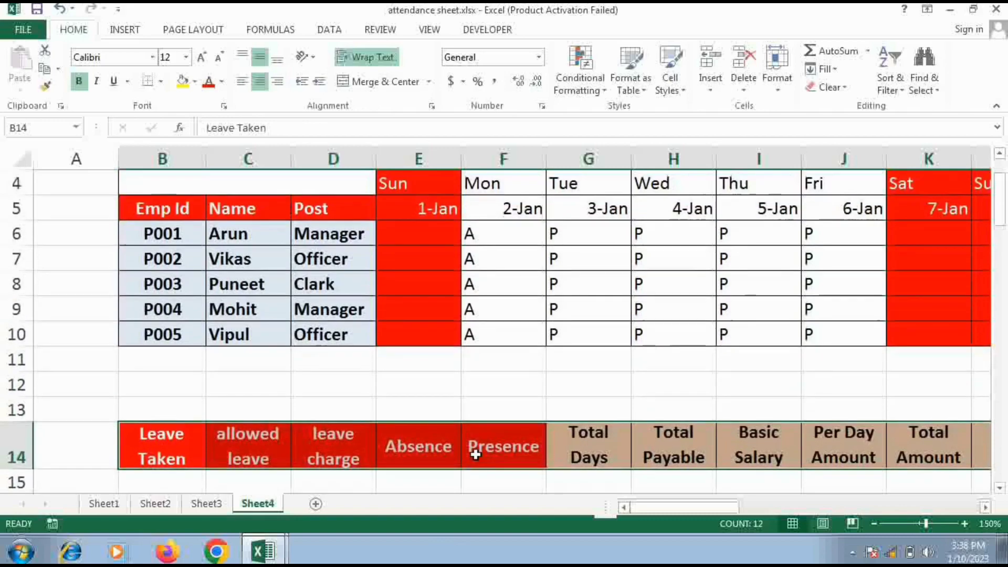
scroll(475, 455, down, 3)
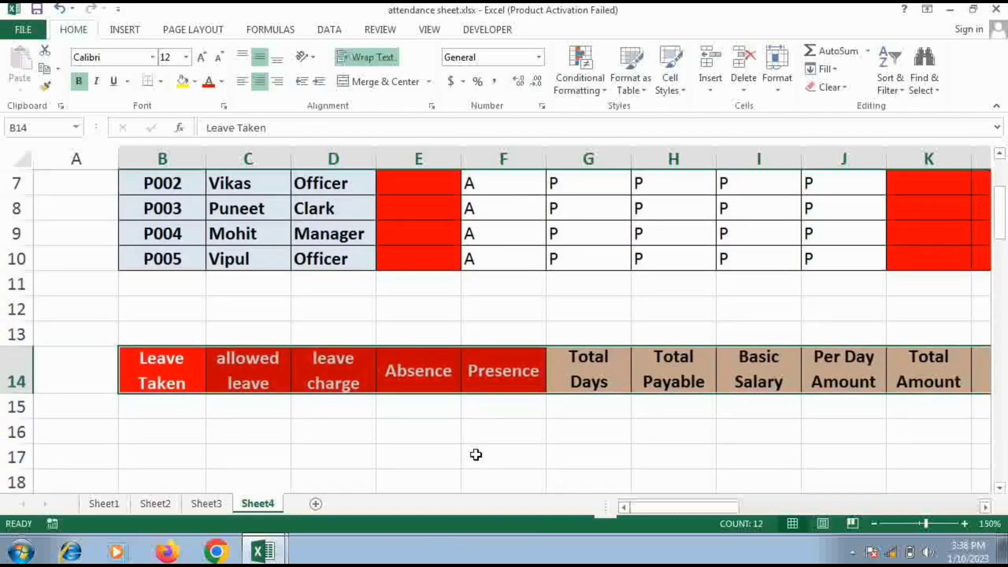
scroll(233, 353, up, 4)
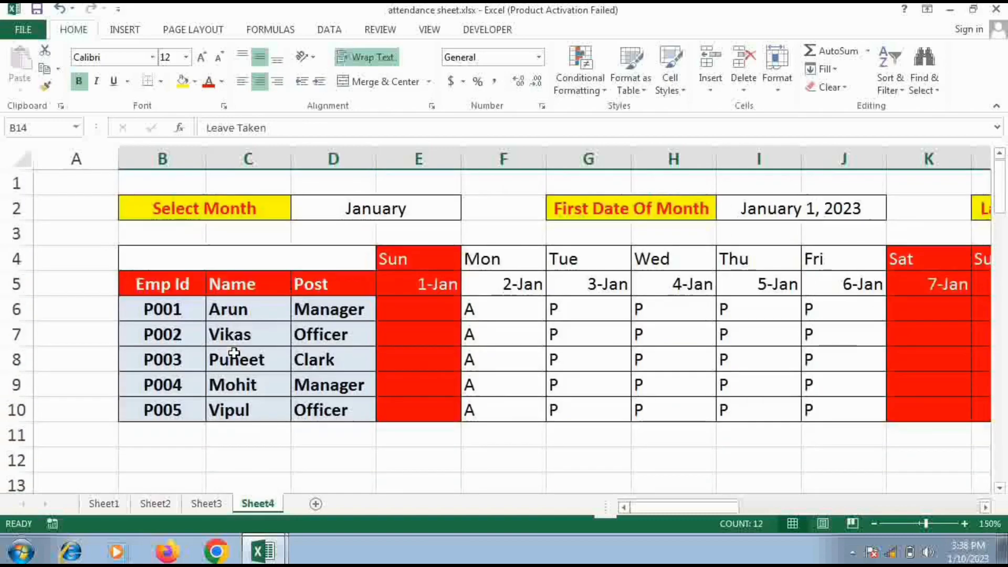
click(185, 312)
click(185, 334)
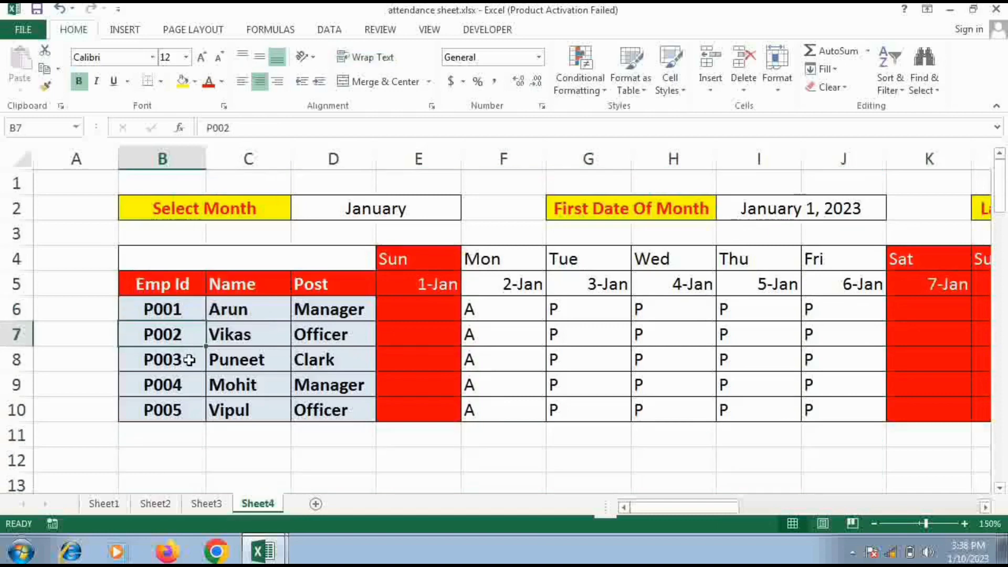
click(189, 359)
click(189, 386)
click(188, 420)
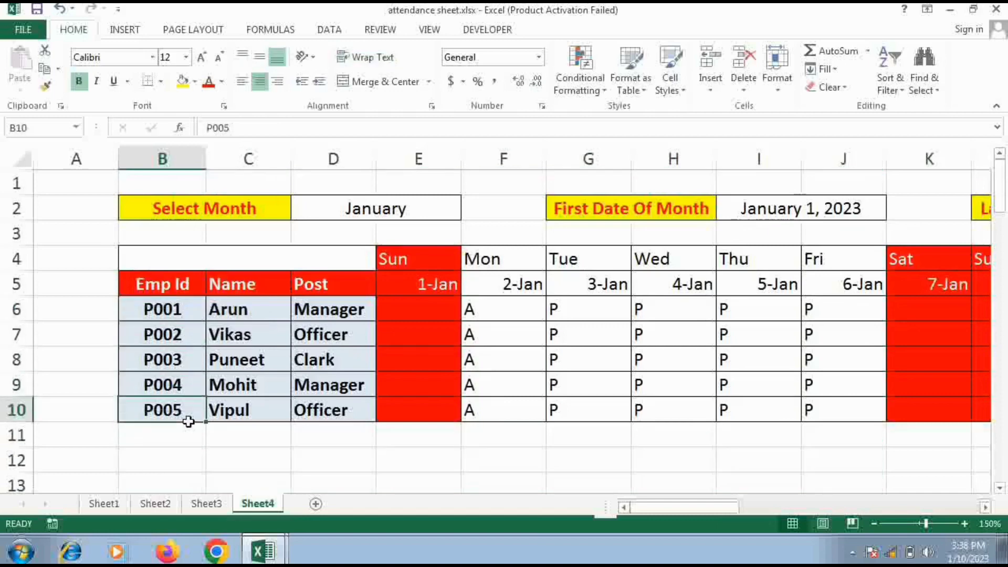
scroll(189, 421, down, 4)
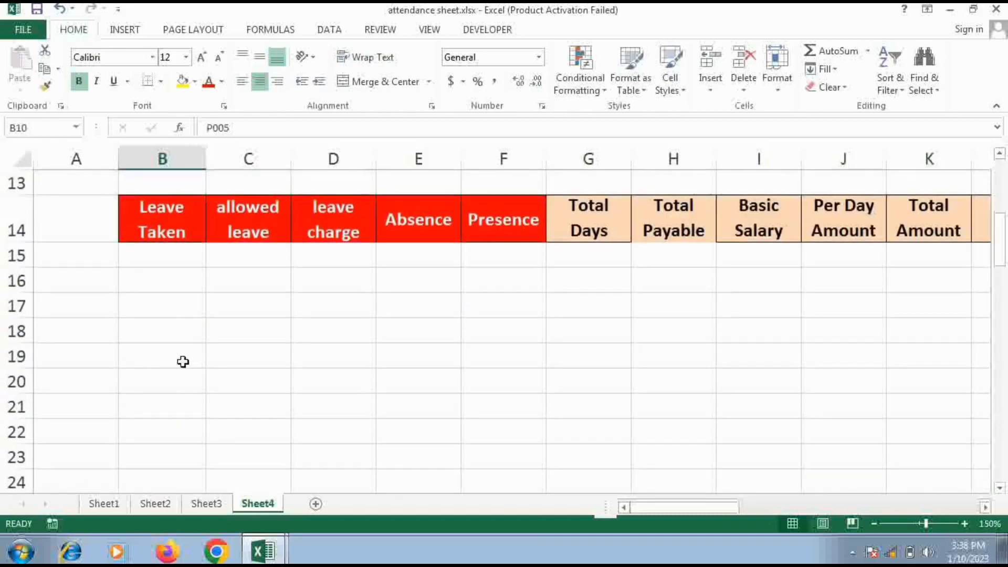
click(171, 255)
click(169, 276)
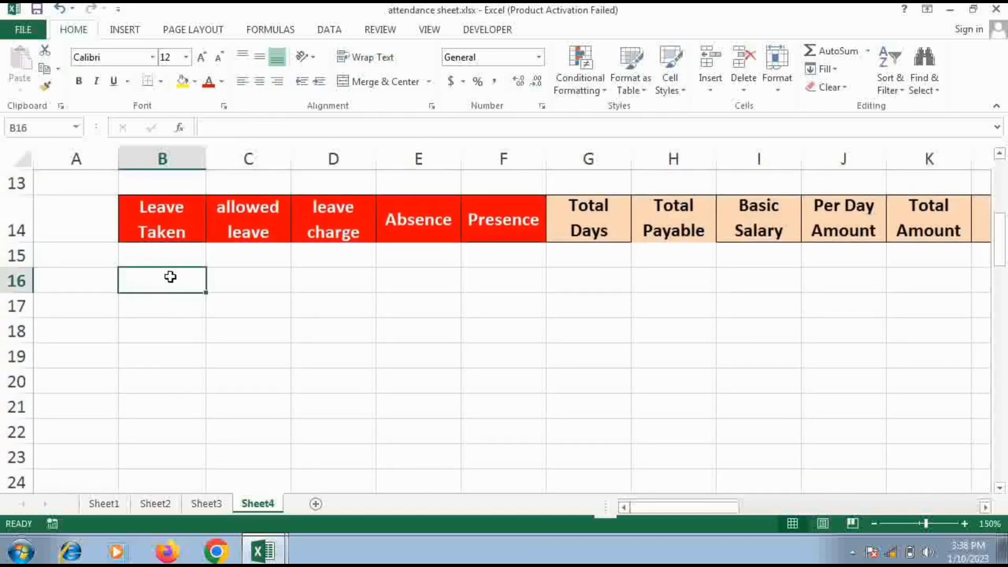
click(170, 301)
click(168, 335)
click(167, 360)
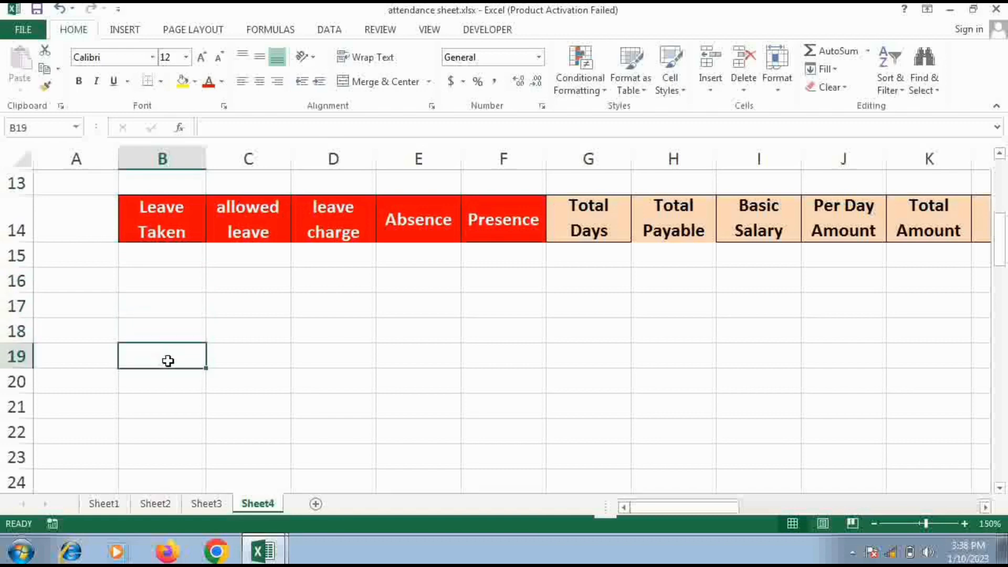
Apply all borders to the five empty rows beneath the summary headings, cells B15 to M19
drag(165, 256, 826, 362)
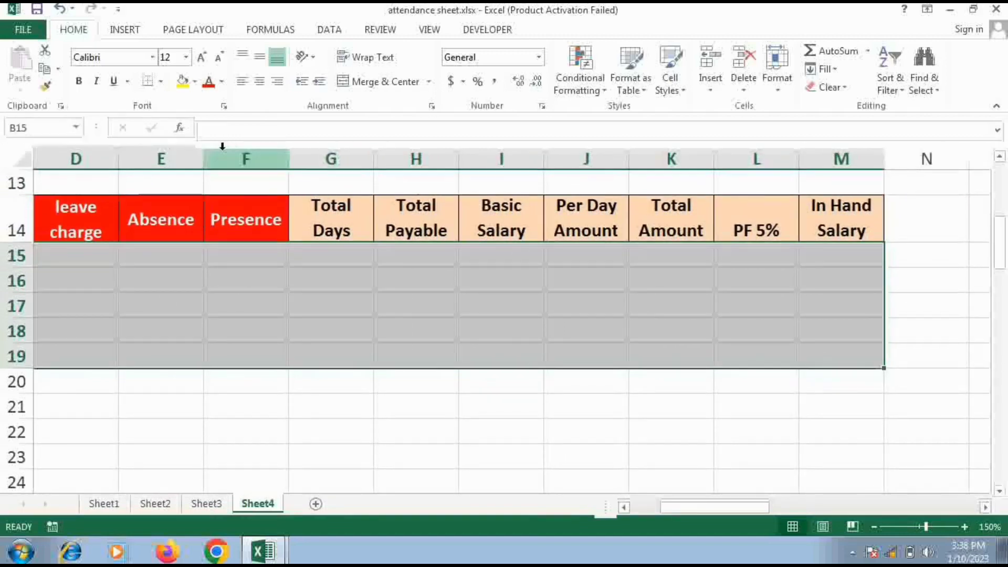
click(161, 83)
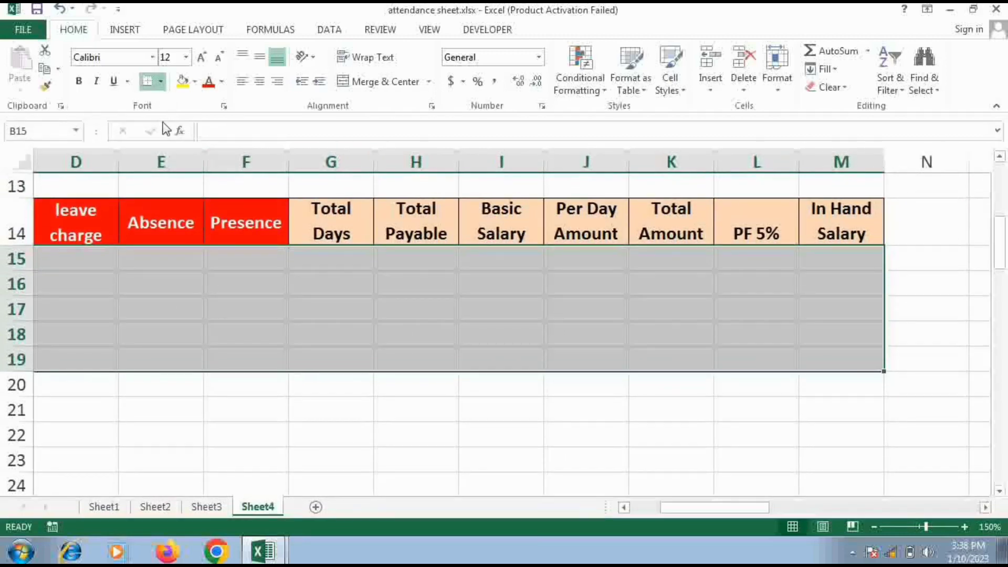
click(166, 225)
drag(727, 508, 669, 509)
Copy the Name column C5:C10 from the attendance table into A14 and centre the pasted cells horizontally and vertically
click(89, 226)
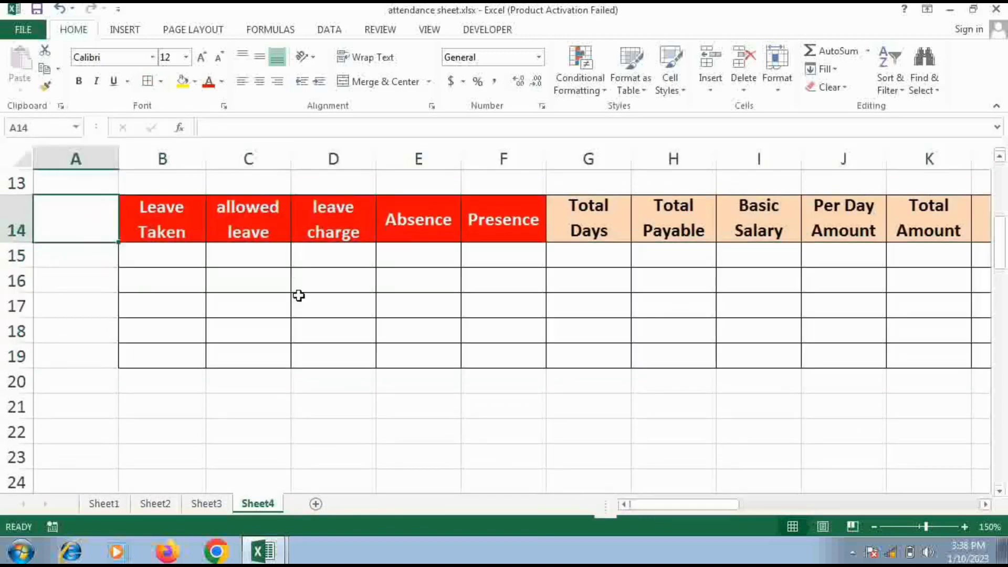
scroll(294, 294, up, 4)
drag(280, 278, 263, 412)
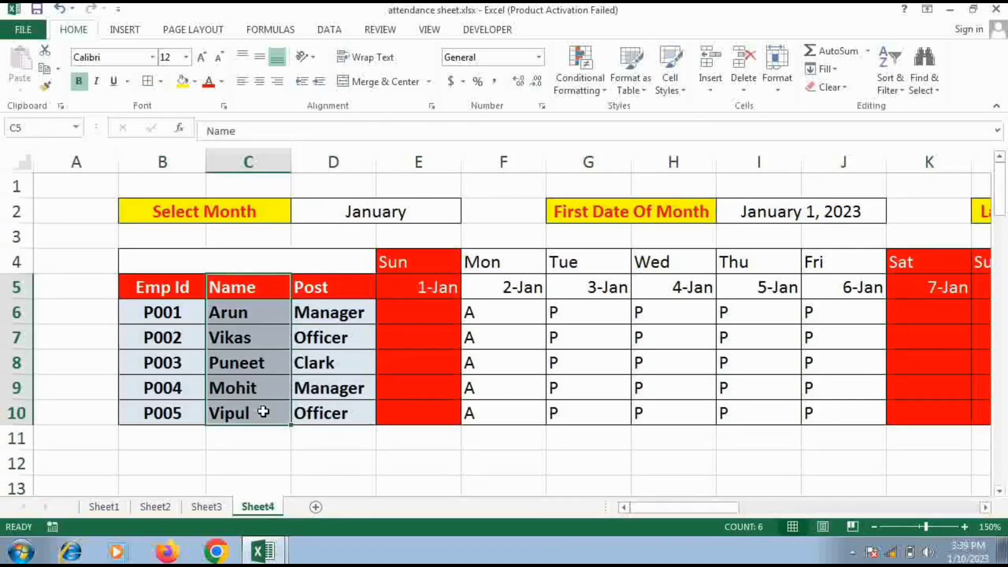
key(ctrl+c)
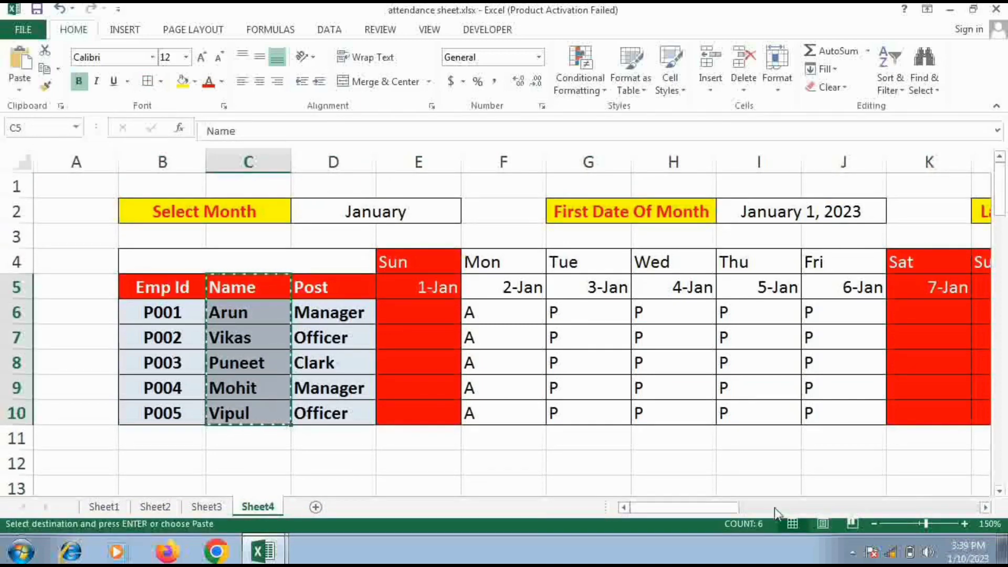
scroll(412, 355, down, 4)
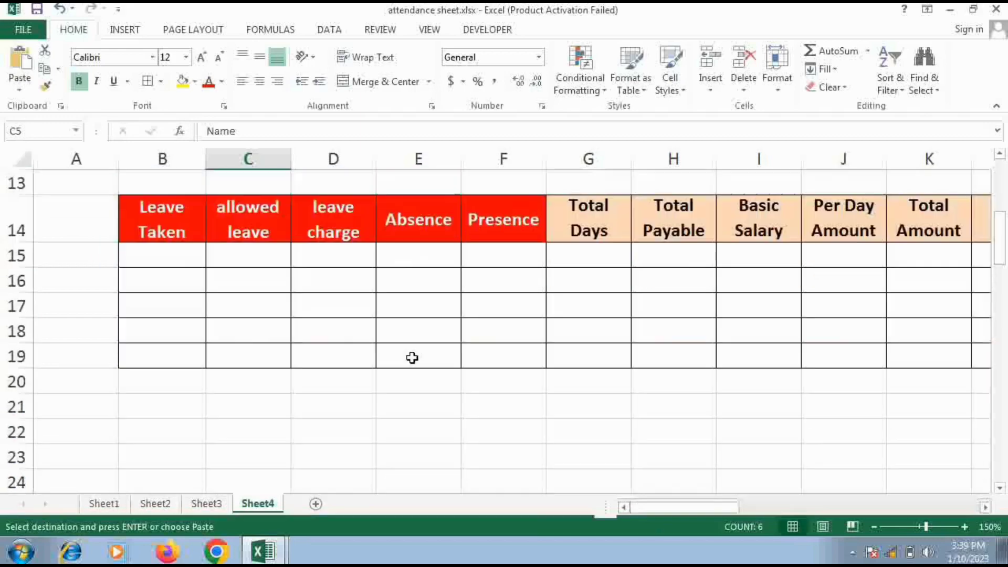
click(87, 226)
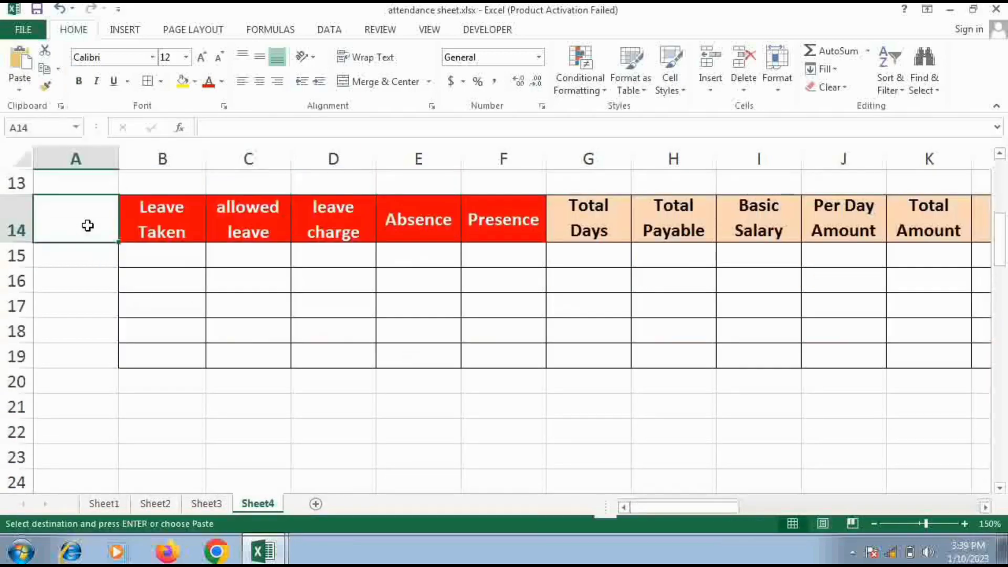
key(Return)
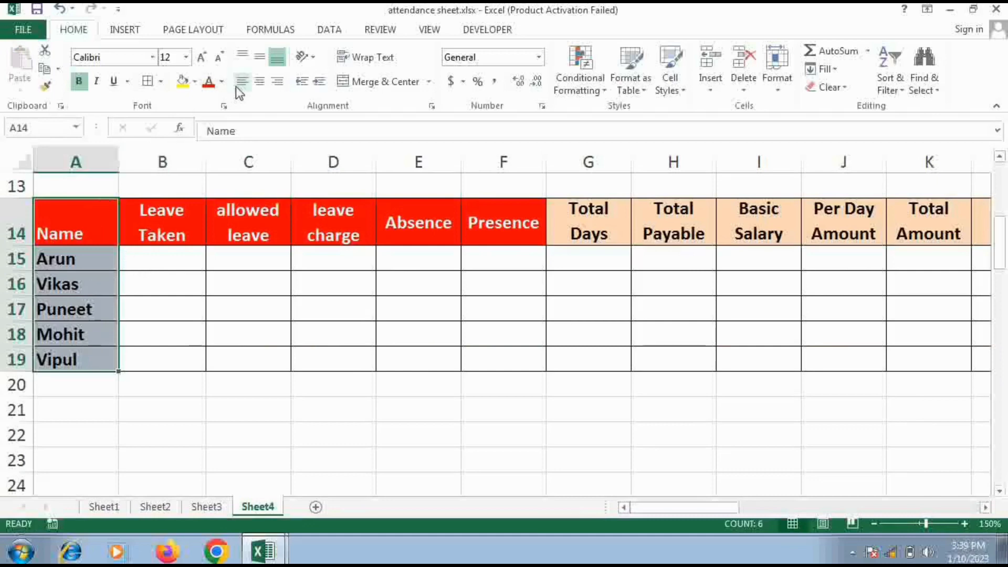
click(259, 81)
click(262, 62)
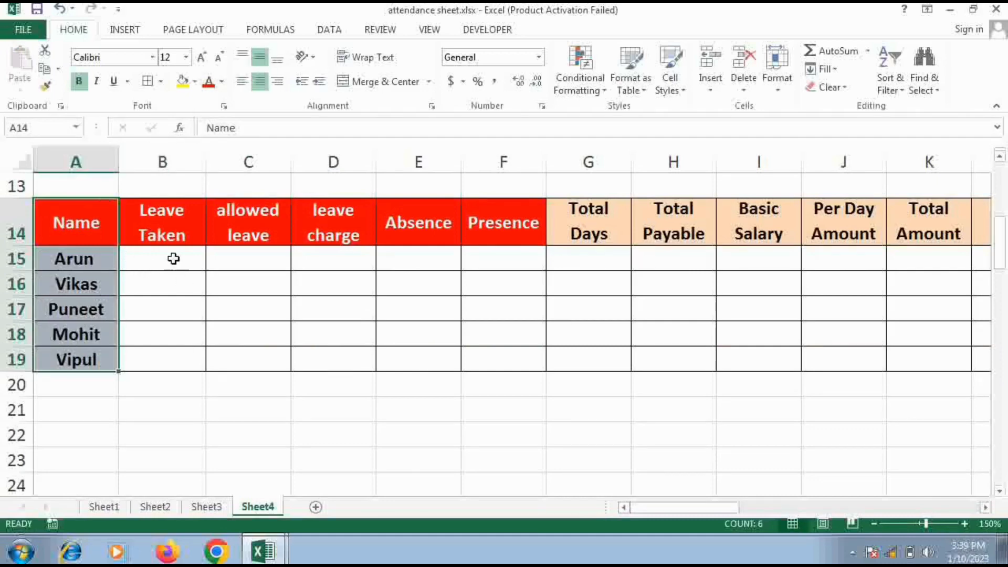
Count the first employee's leave days under Leave Taken by entering =COUNTIF(E6:AI6,"L") in cell B15
click(173, 258)
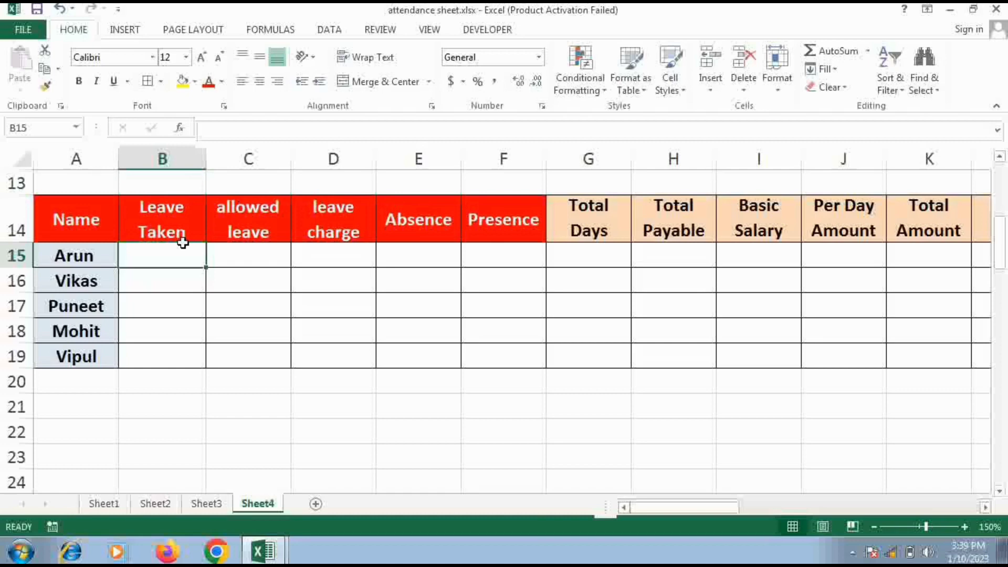
scroll(183, 243, up, 4)
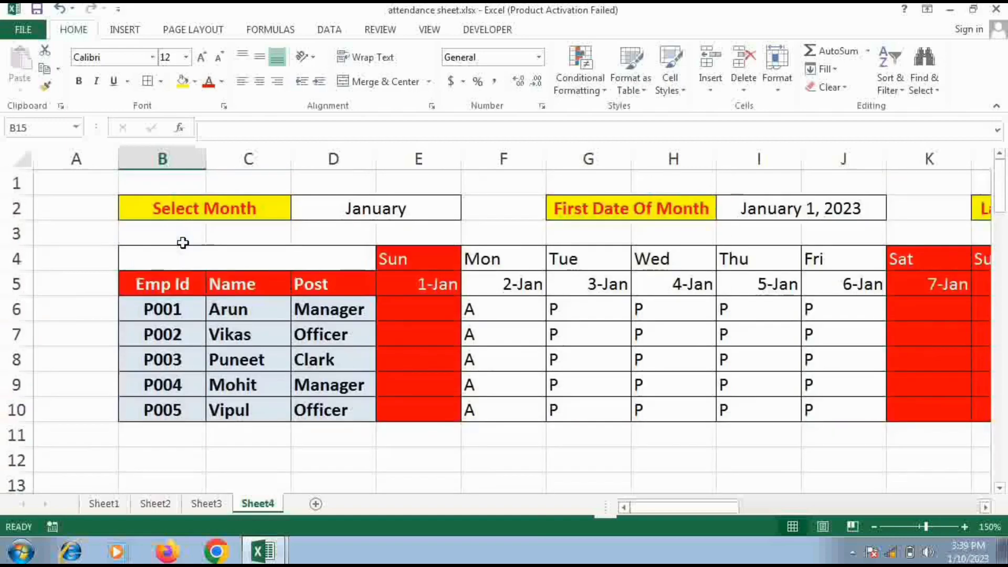
scroll(182, 242, down, 3)
text(=CO)
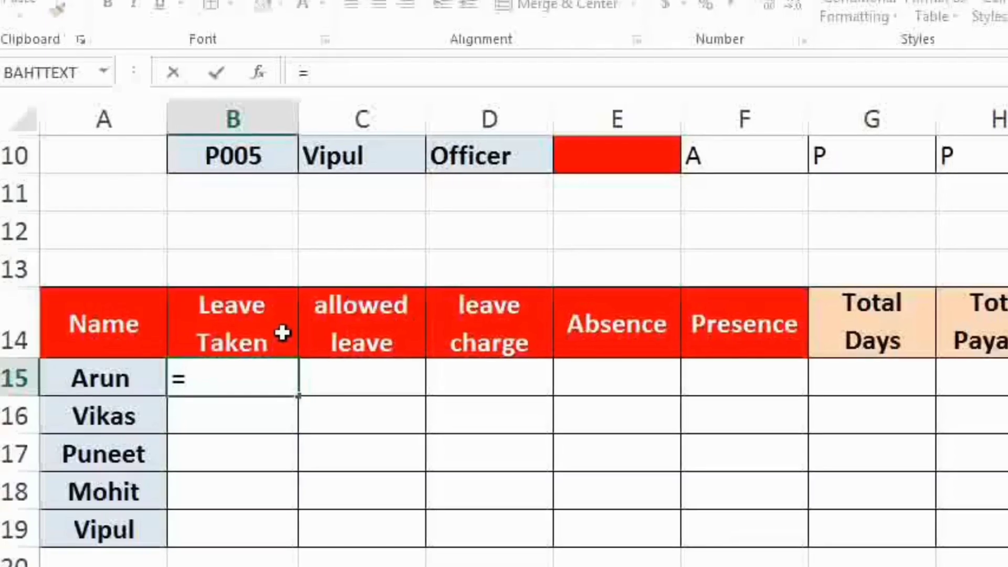
text(UNTI)
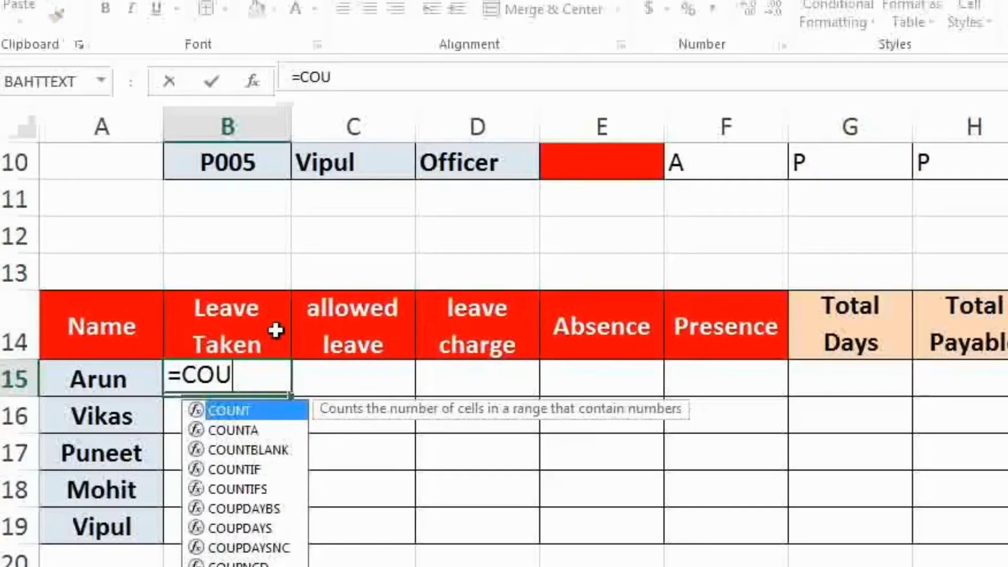
text(F()
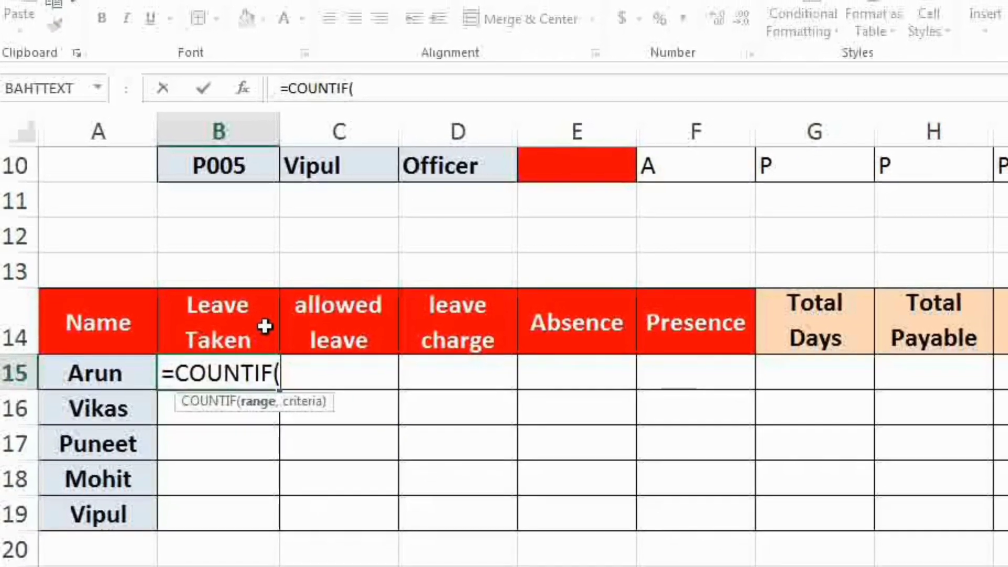
scroll(279, 341, up, 3)
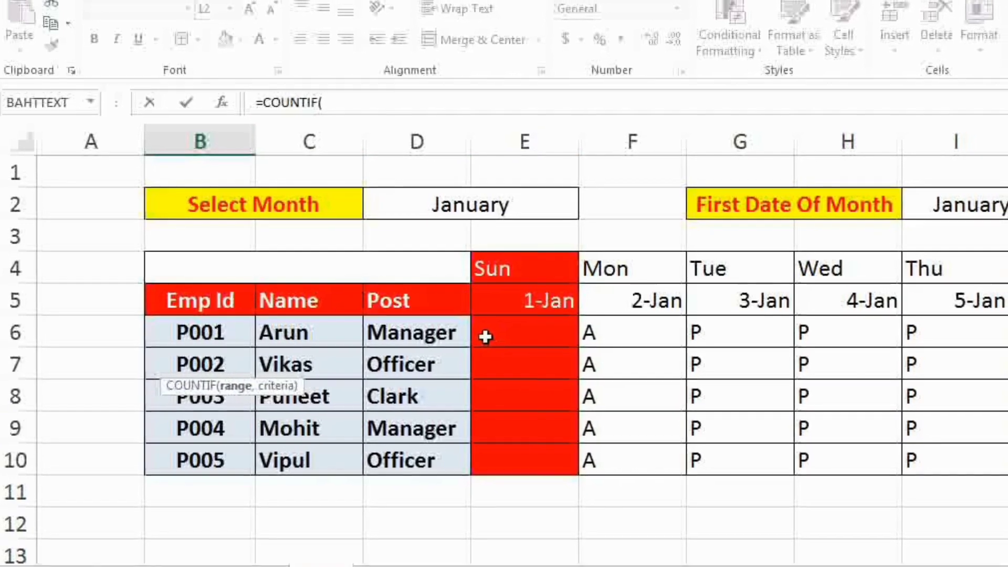
drag(857, 337, 1000, 328)
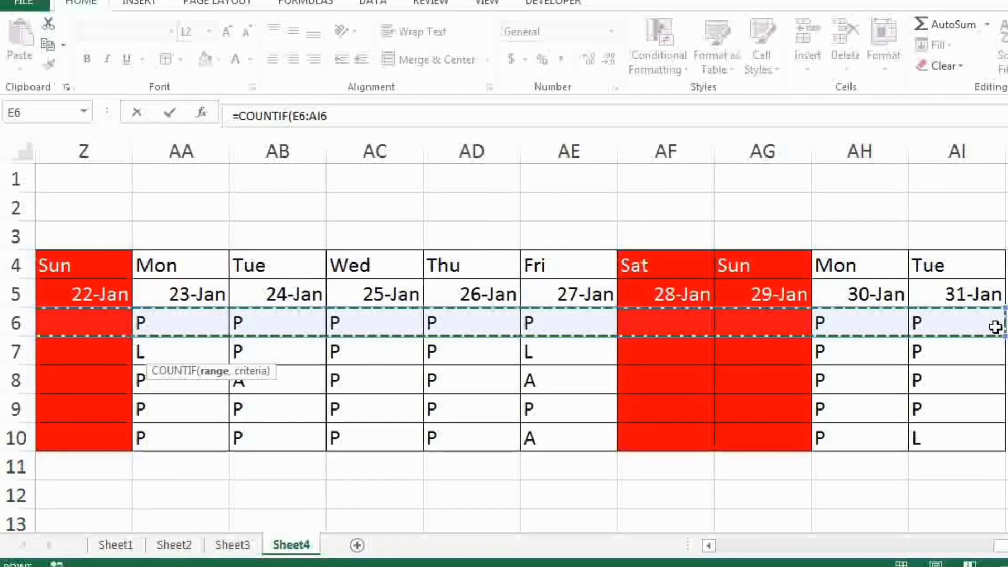
text(,)
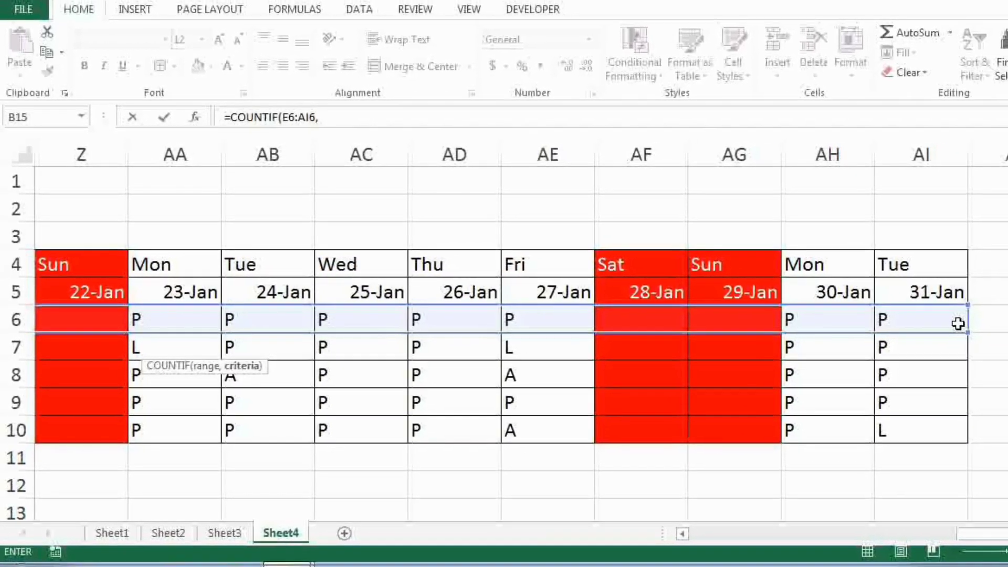
text("L)
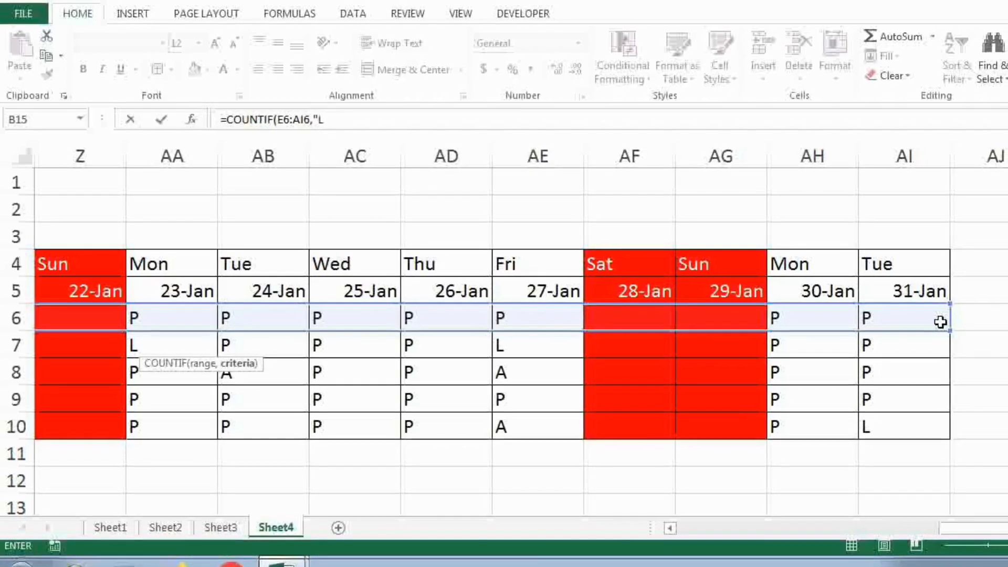
text(")
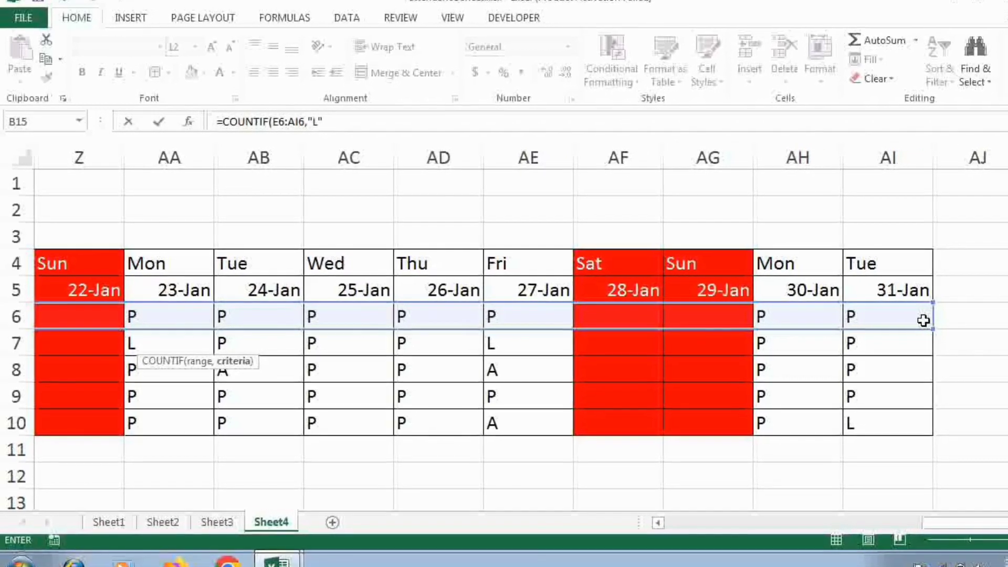
text())
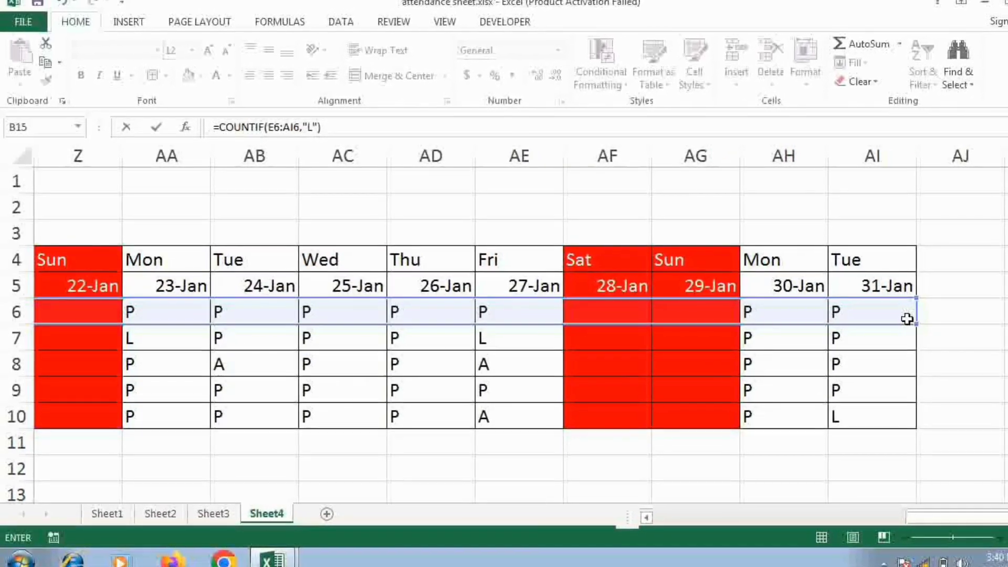
key(Return)
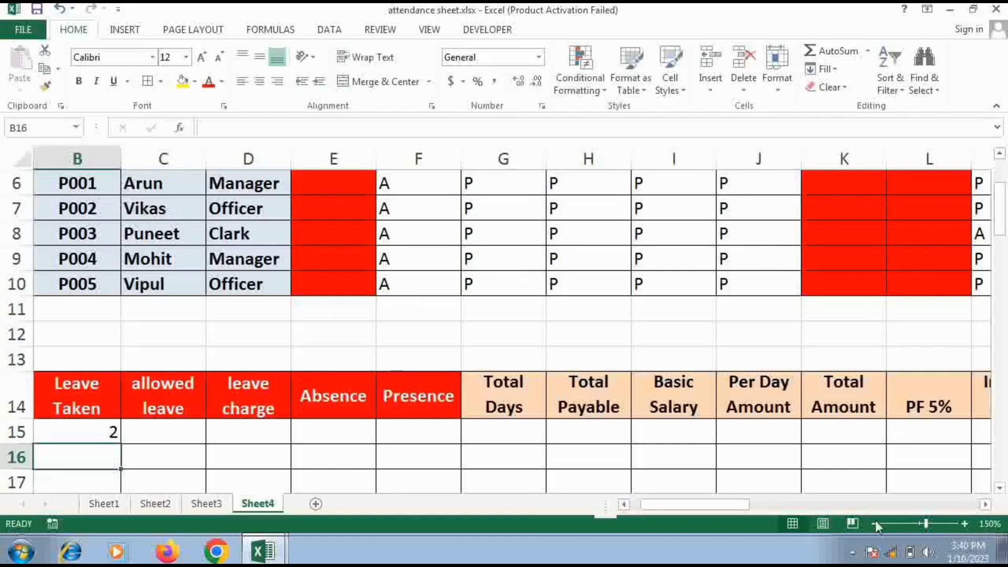
Enter 2 as the allowed leave in C15 and fill it down to C19
click(866, 507)
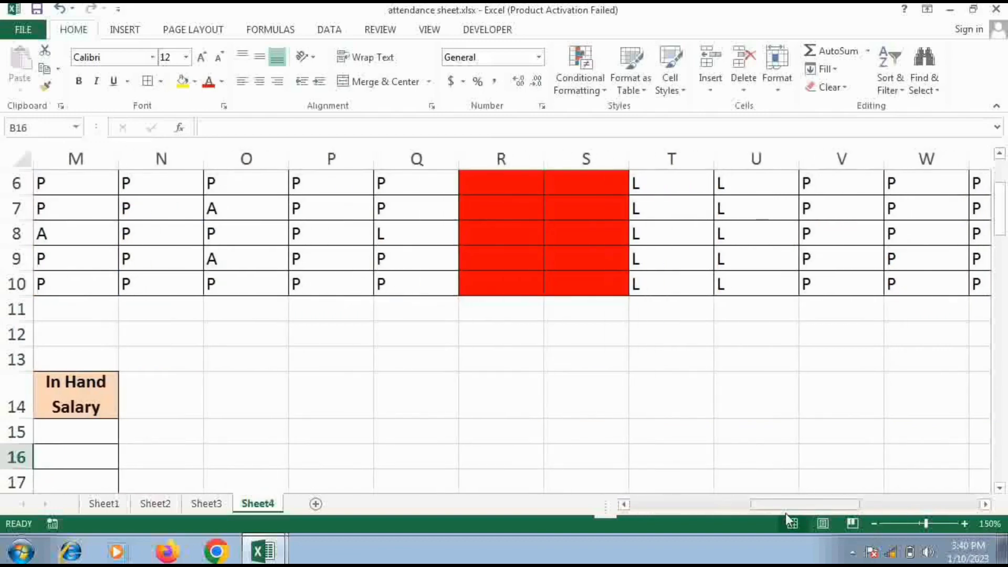
drag(824, 513, 677, 513)
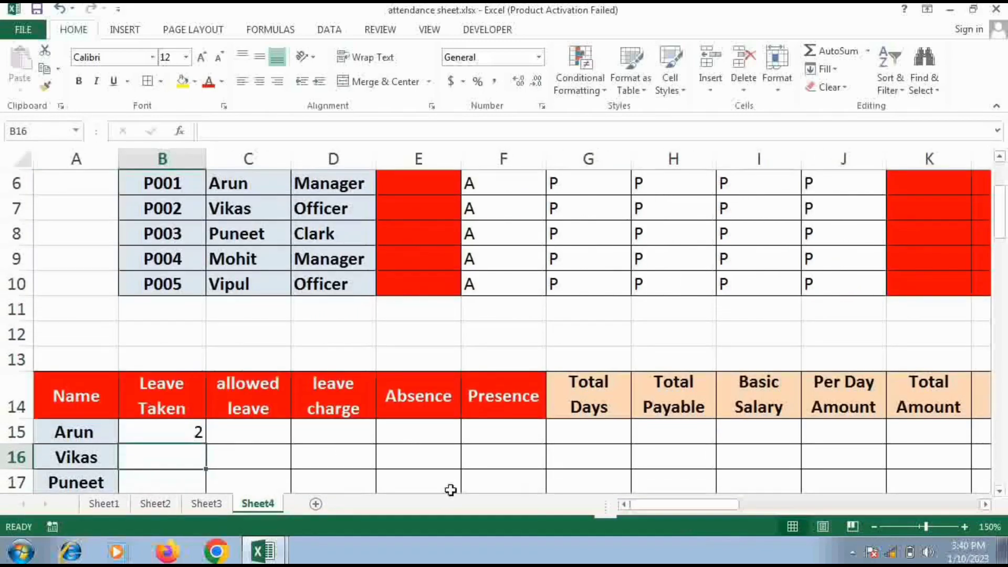
click(279, 439)
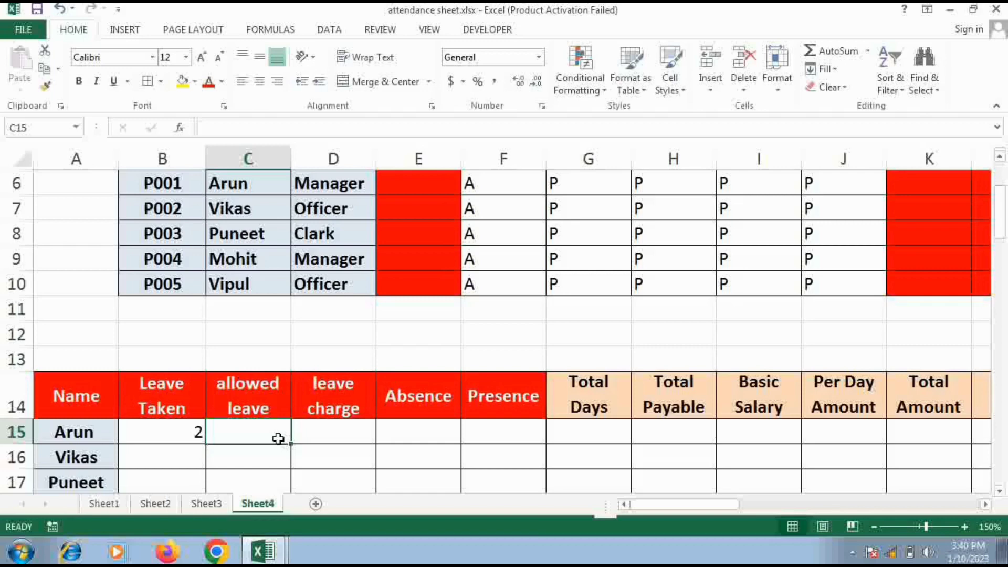
text(2)
key(ctrl+Return)
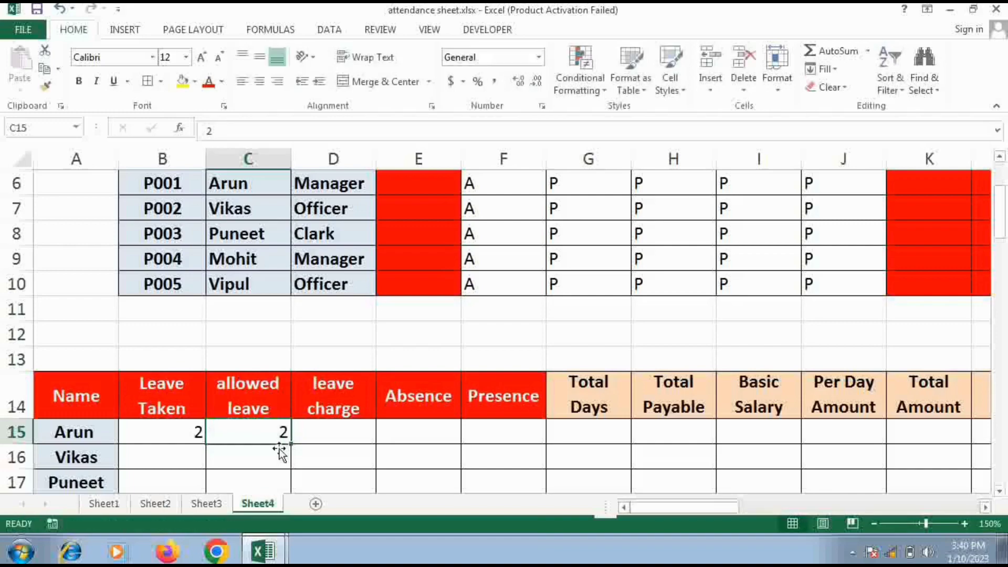
mouse_move(293, 450)
mouse_down()
mouse_move(297, 433)
mouse_move(289, 462)
mouse_move(288, 442)
mouse_up()
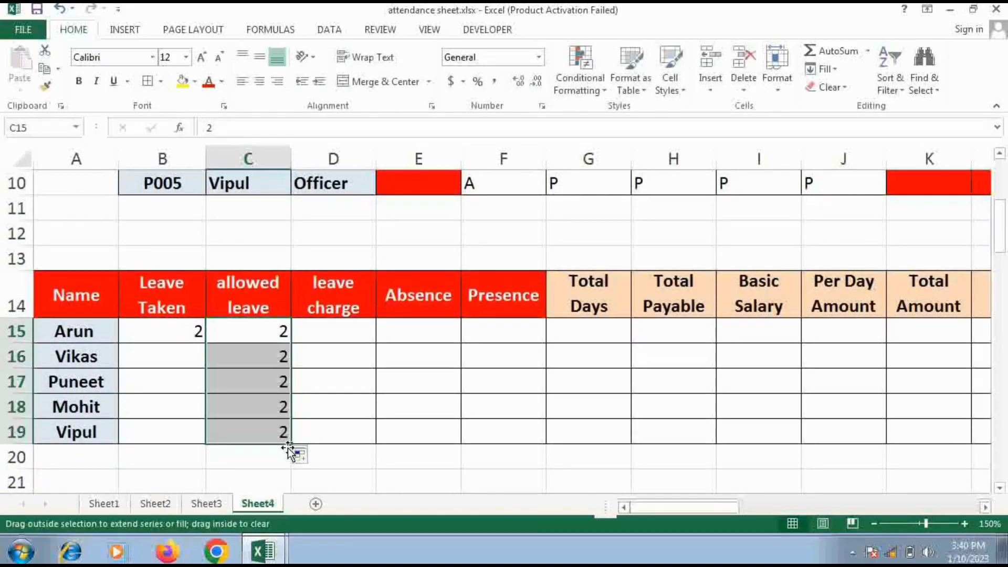
Fill the Leave Taken formula from B15 down to B19
click(336, 334)
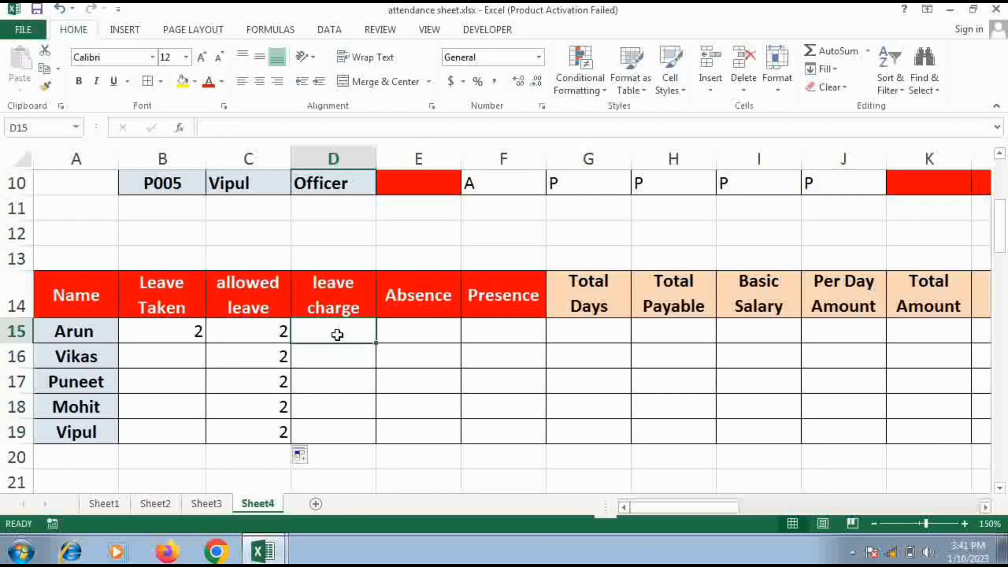
click(189, 334)
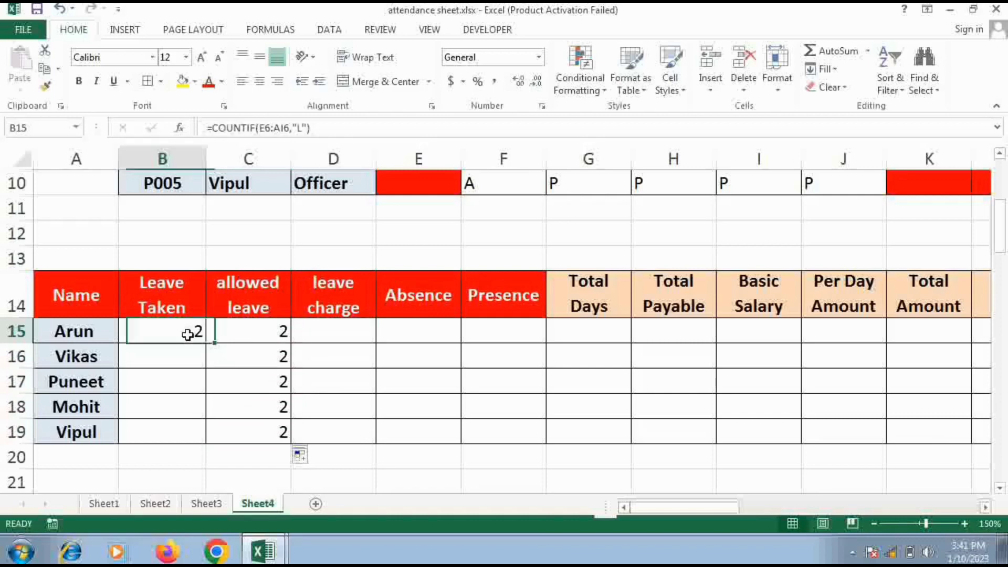
drag(204, 342, 204, 442)
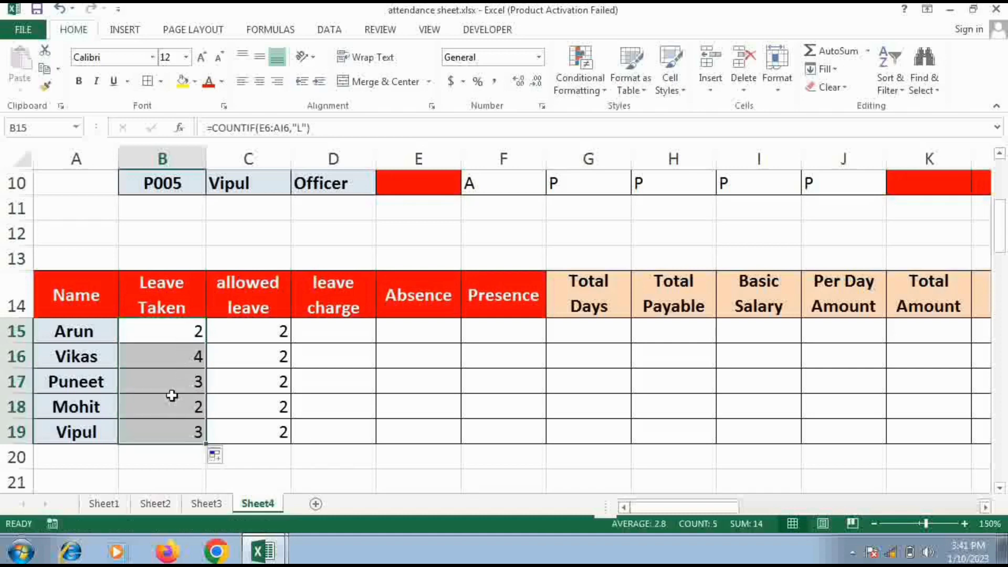
Calculate the first employee's leave charge by entering =B15-C15 in cell D15
click(329, 337)
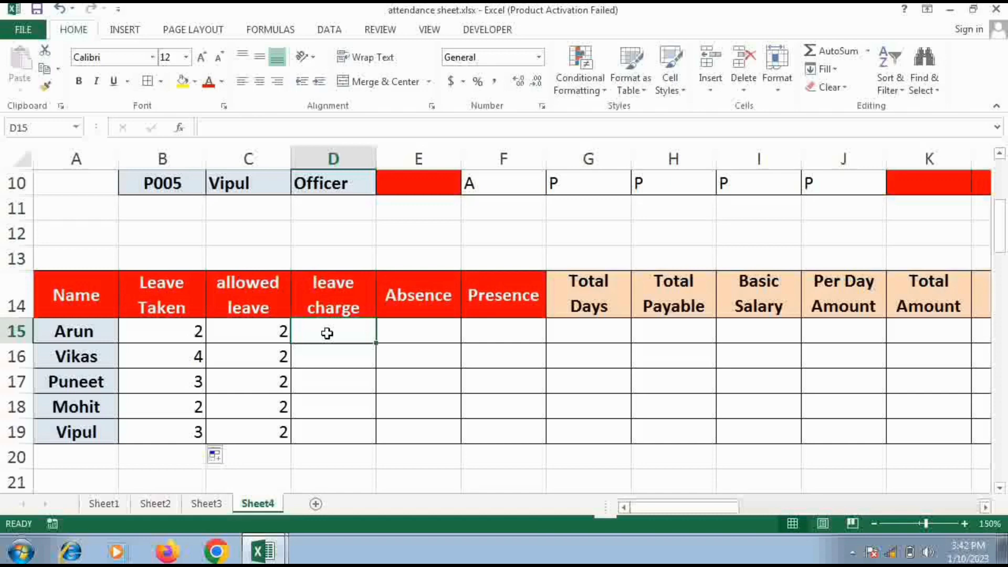
text(=)
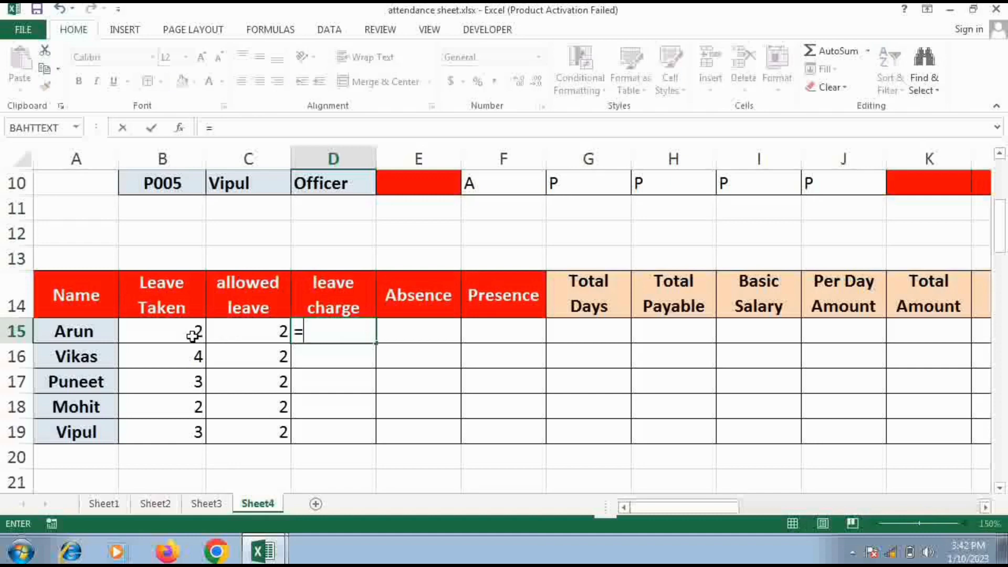
click(192, 336)
text(-)
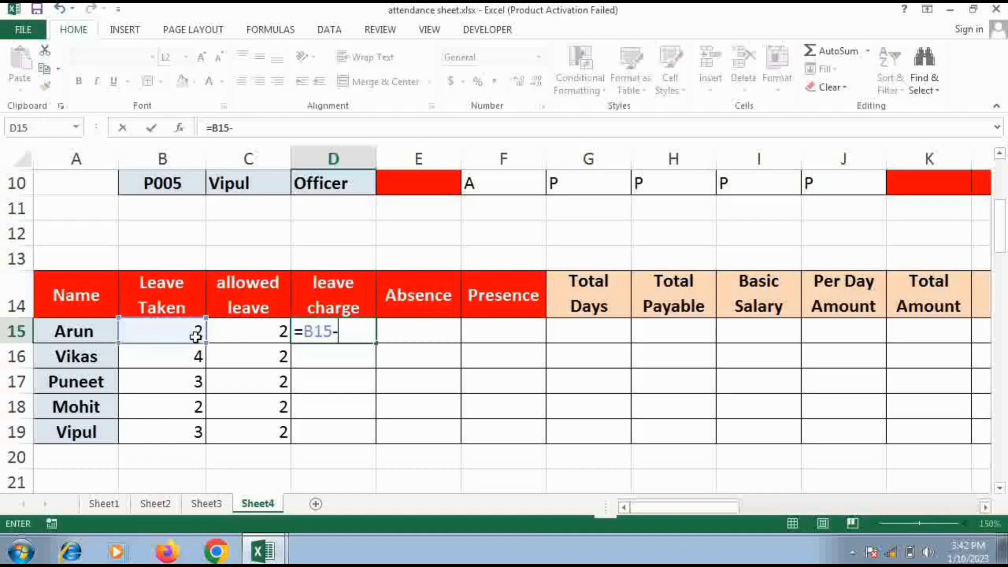
click(250, 335)
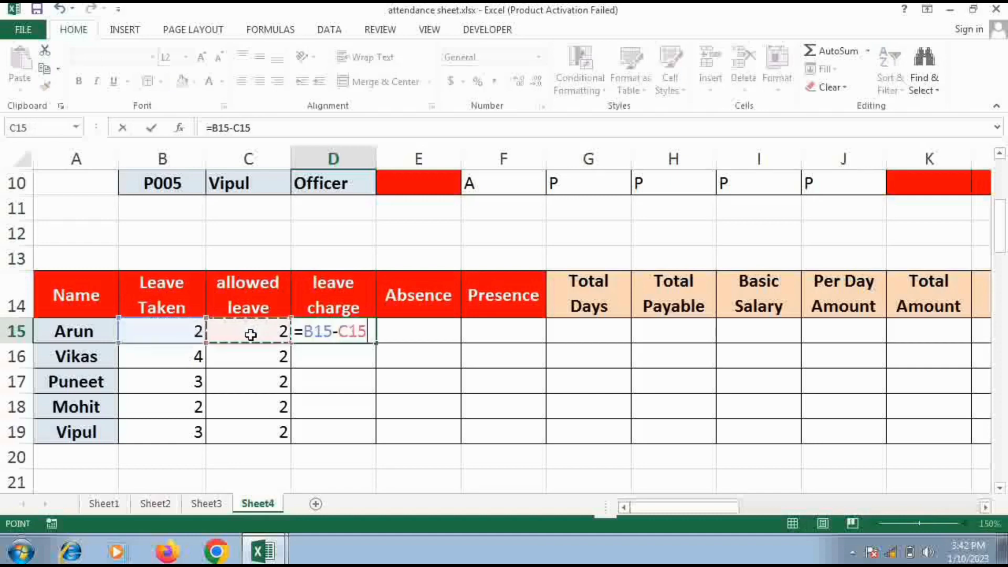
key(Return)
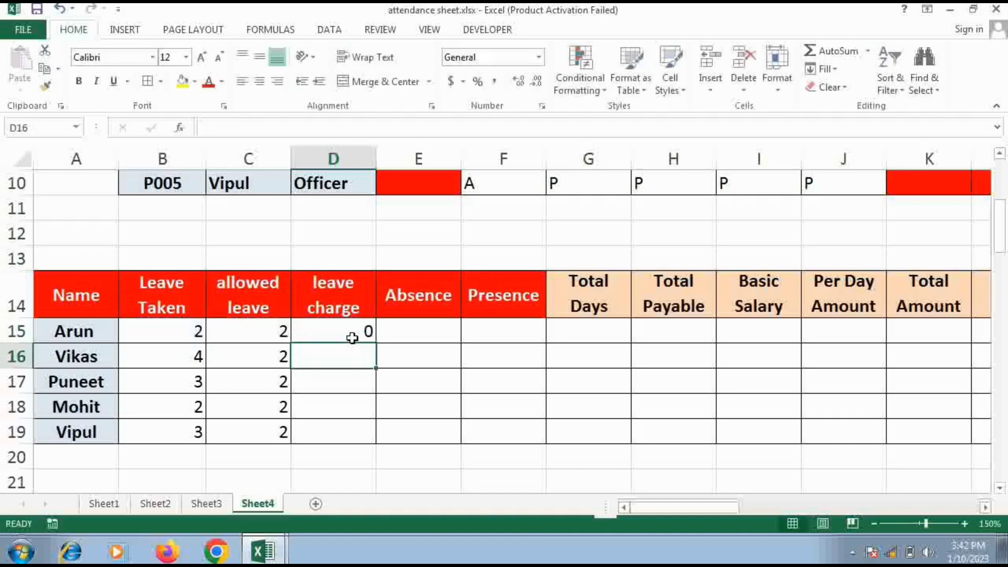
Count the first employee's absent days under Absence by entering =COUNTIF(E6:AI6,"A") in cell E15
click(409, 338)
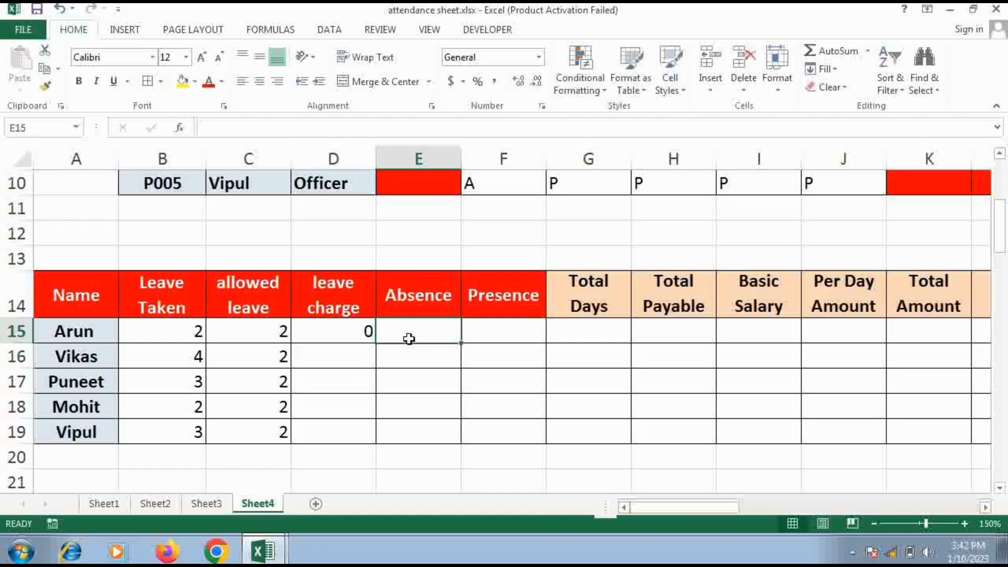
text(=)
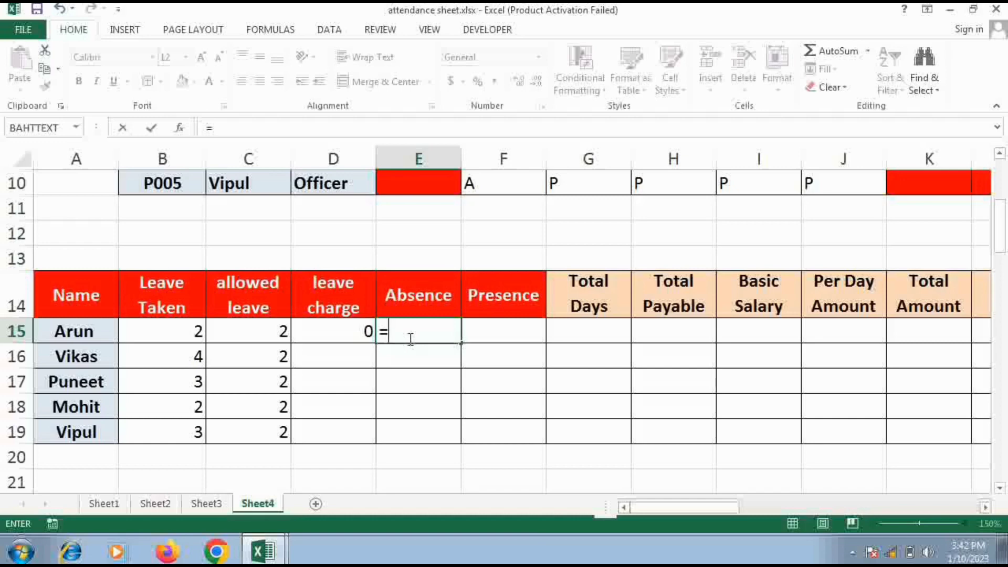
text(COUB)
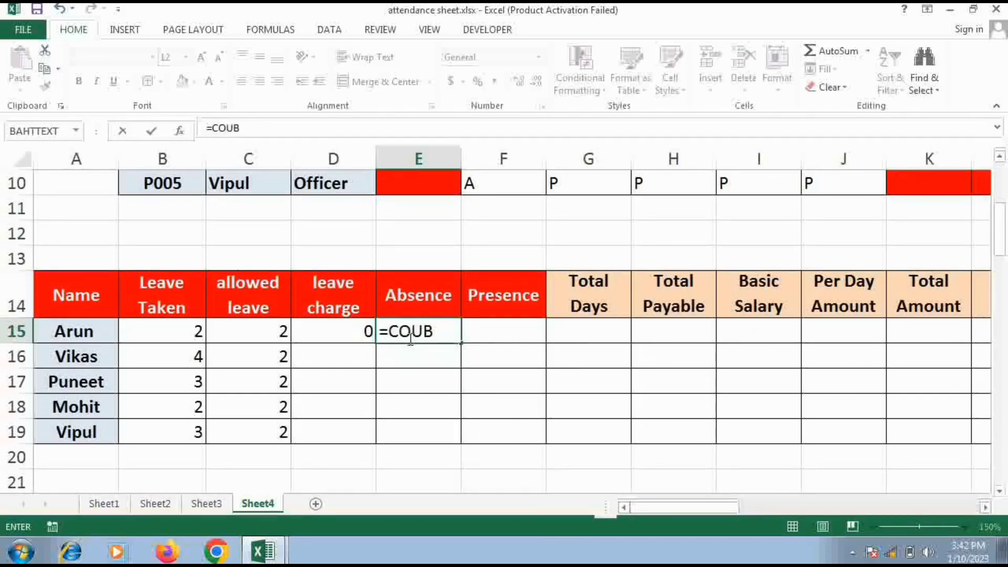
key(BackSpace)
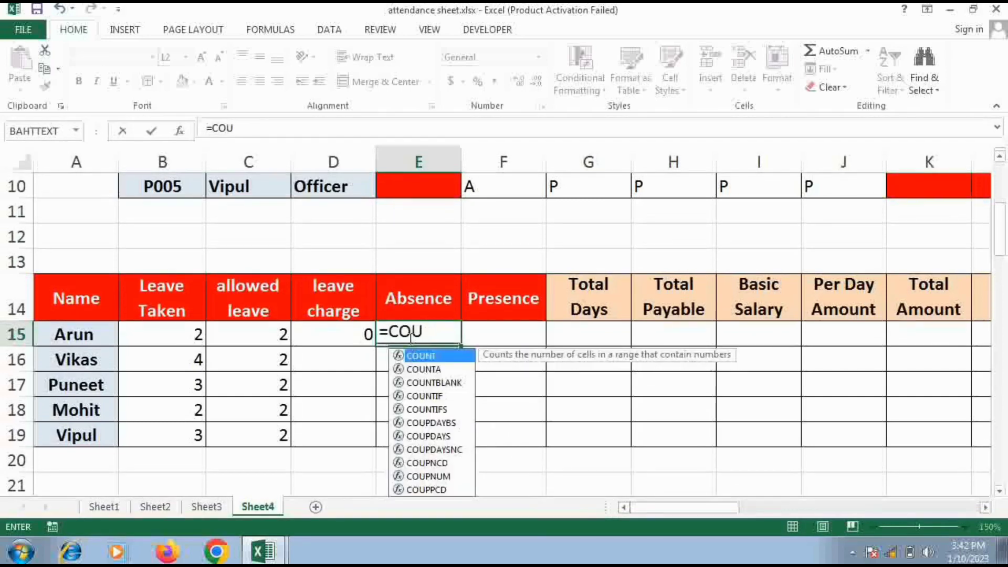
text(NTI)
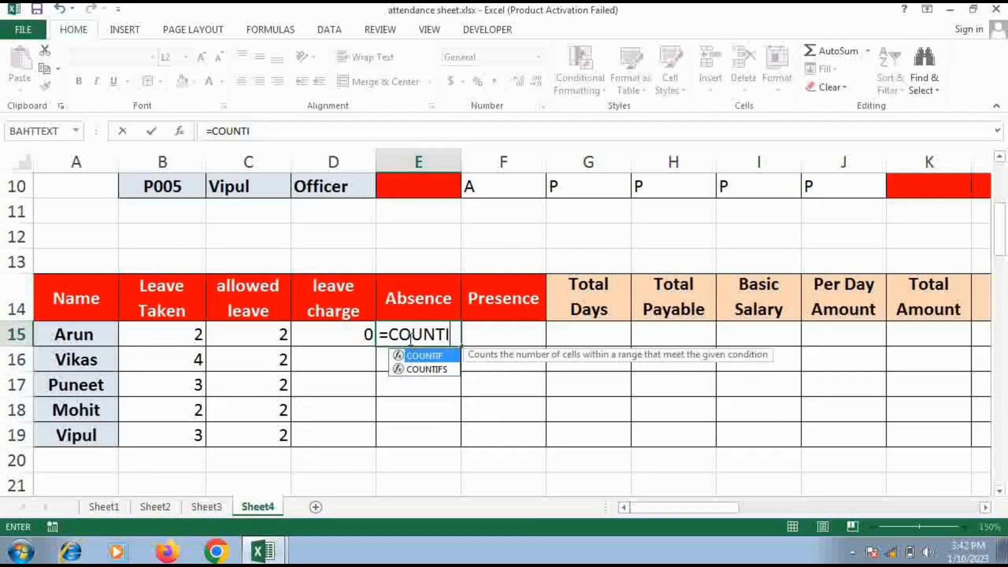
key(Tab)
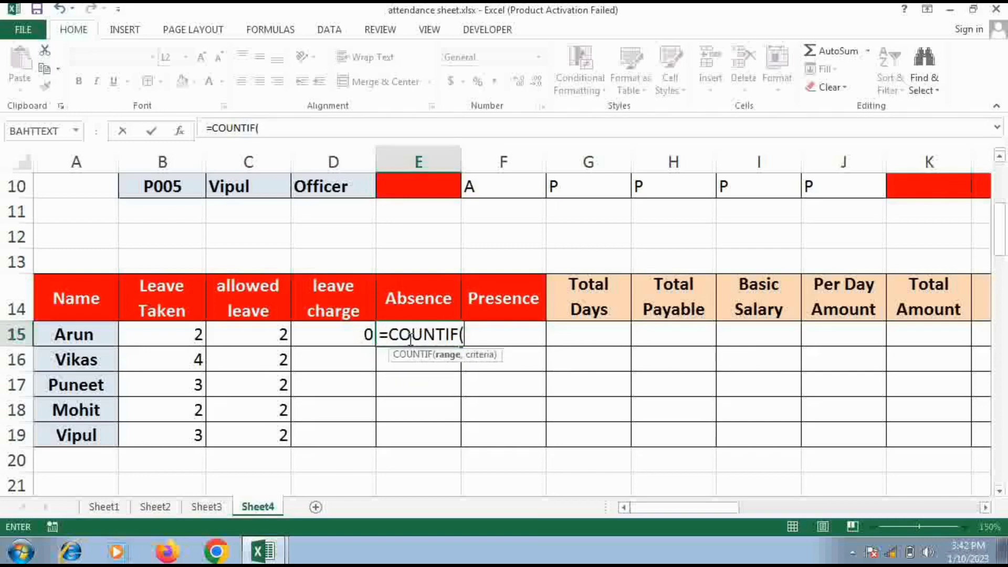
scroll(411, 336, up, 3)
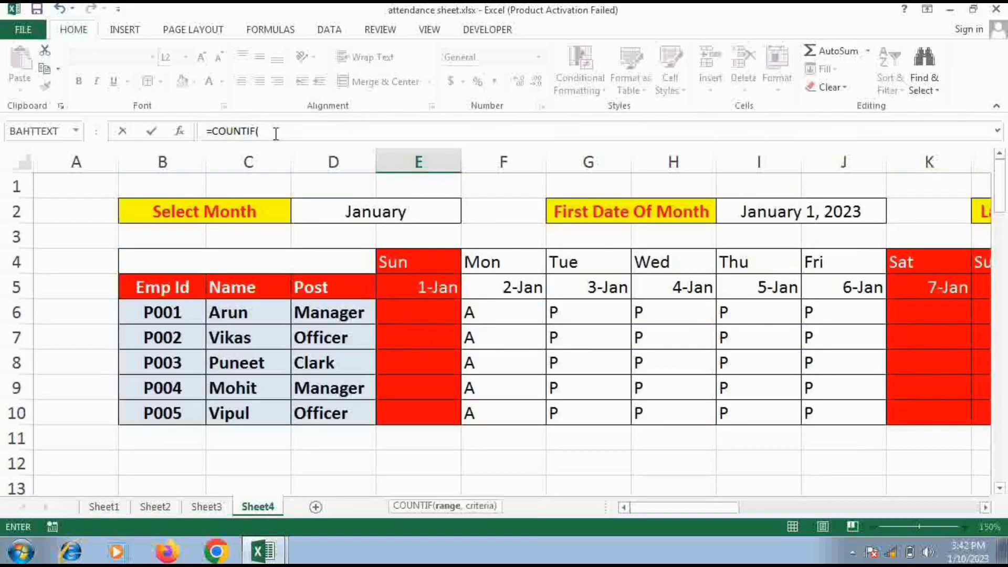
drag(423, 314, 882, 311)
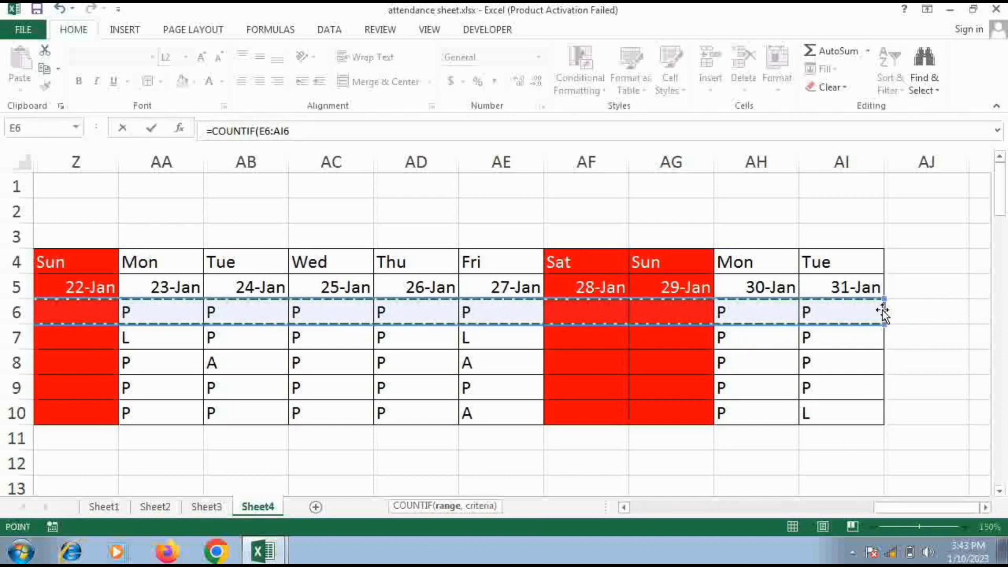
text(,)
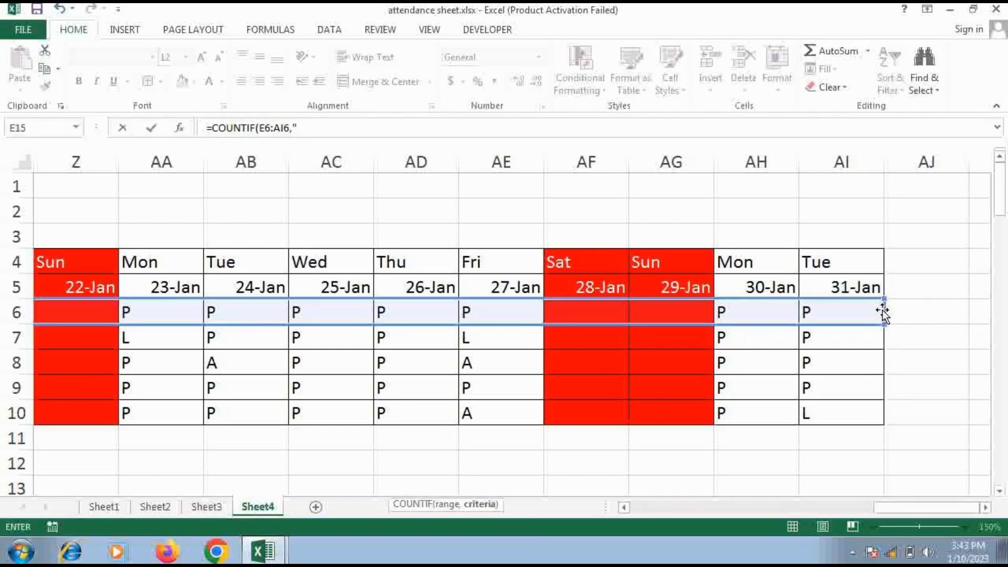
text("A"))
key(Return)
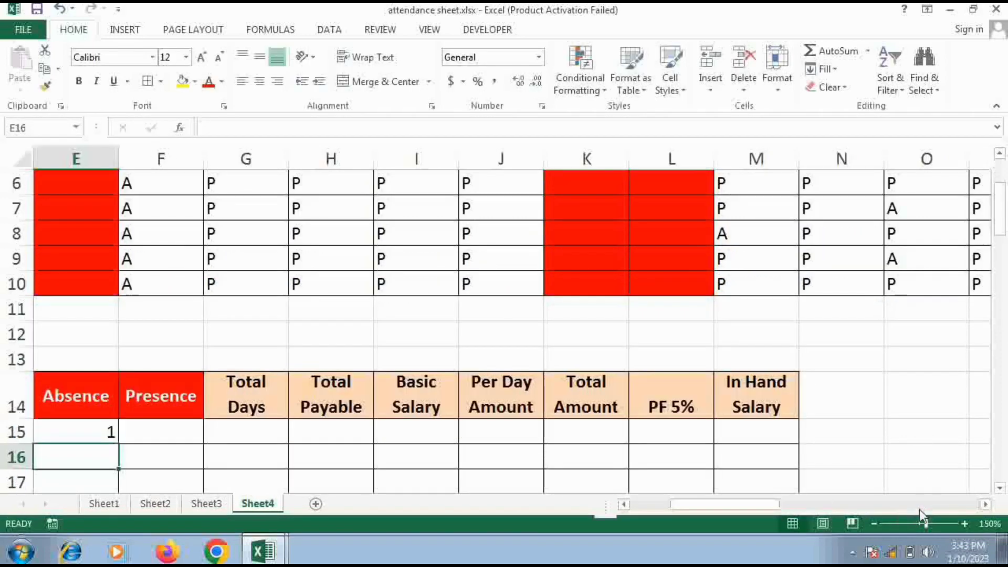
Fill the Absence formula from E15 down to E19
click(845, 509)
drag(783, 511, 636, 516)
scroll(607, 489, down, 1)
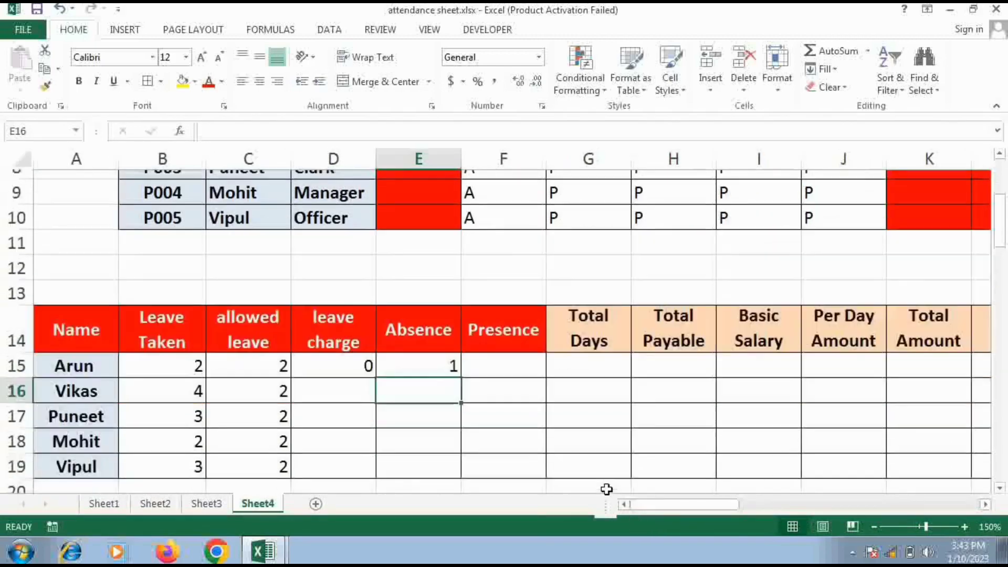
click(418, 353)
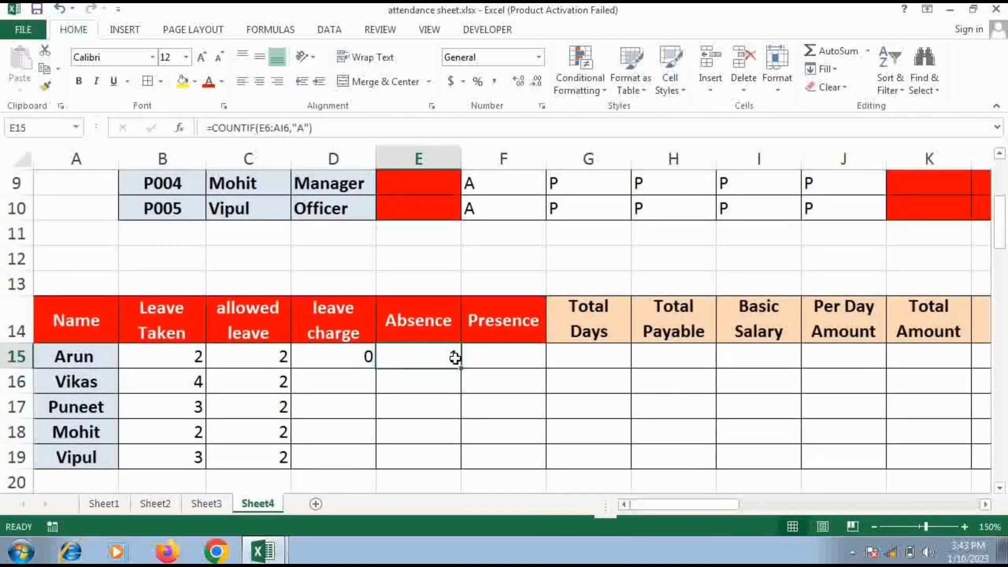
drag(461, 369, 451, 464)
Fill the leave charge formula from D15 down to D19
click(360, 356)
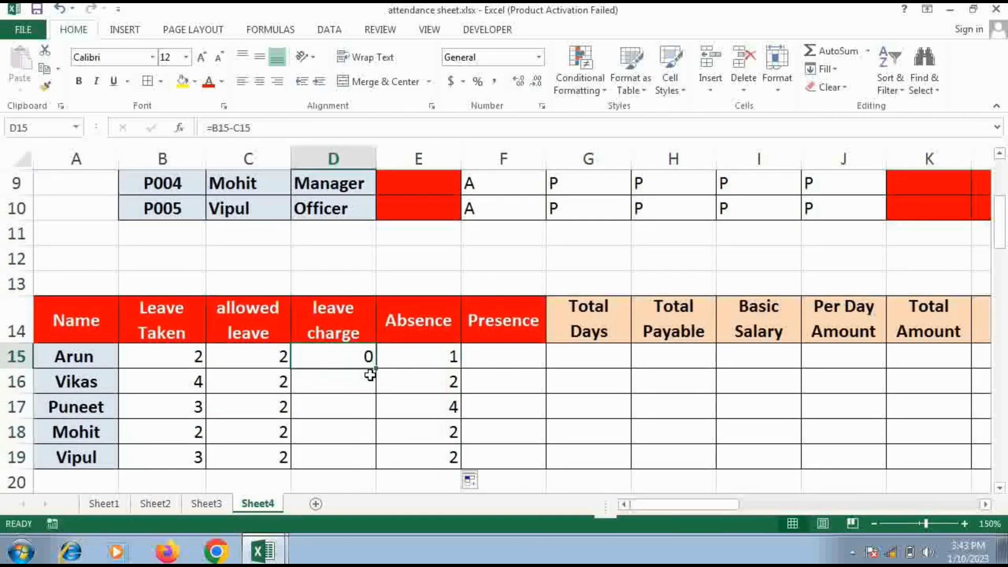
drag(376, 369, 354, 464)
drag(349, 481, 350, 476)
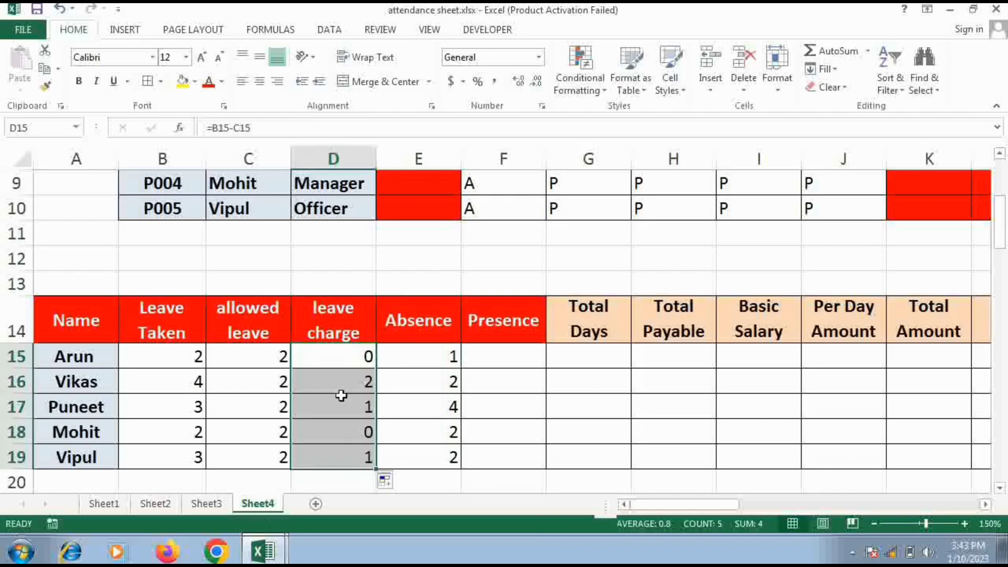
Count the first employee's present days under Presence by entering =COUNTIF(E6:AI6,"P") in cell F15
click(494, 363)
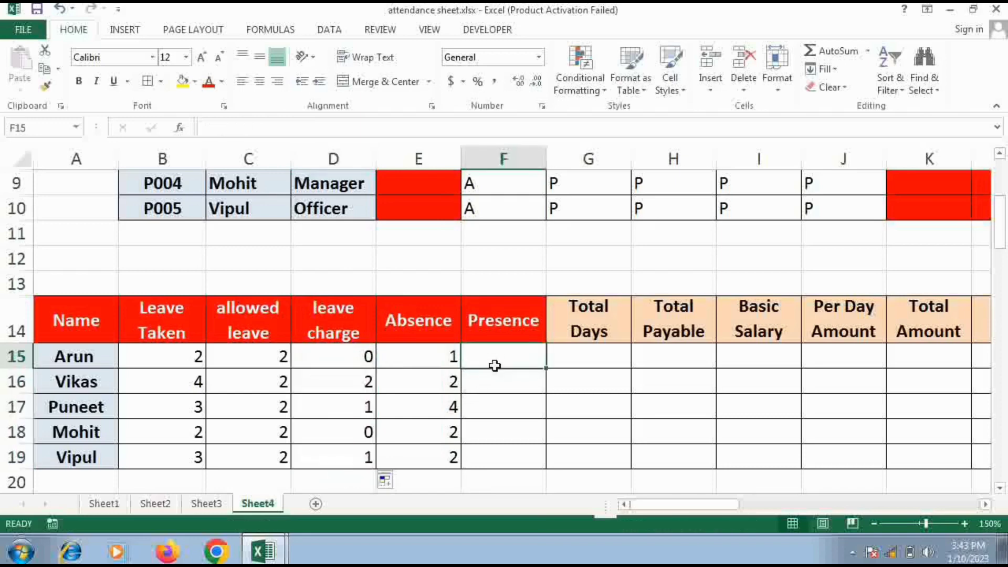
text(=C)
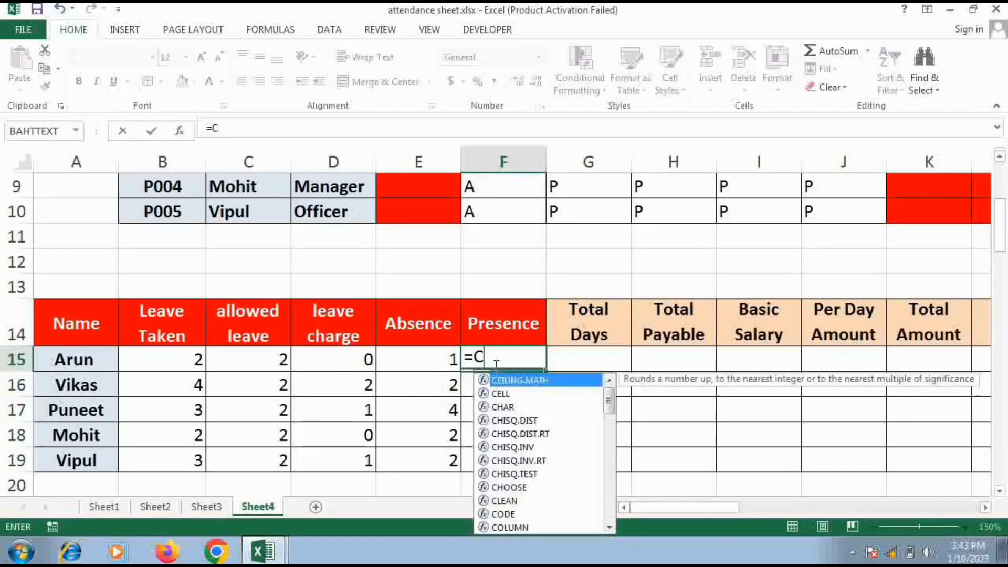
text(OUNT)
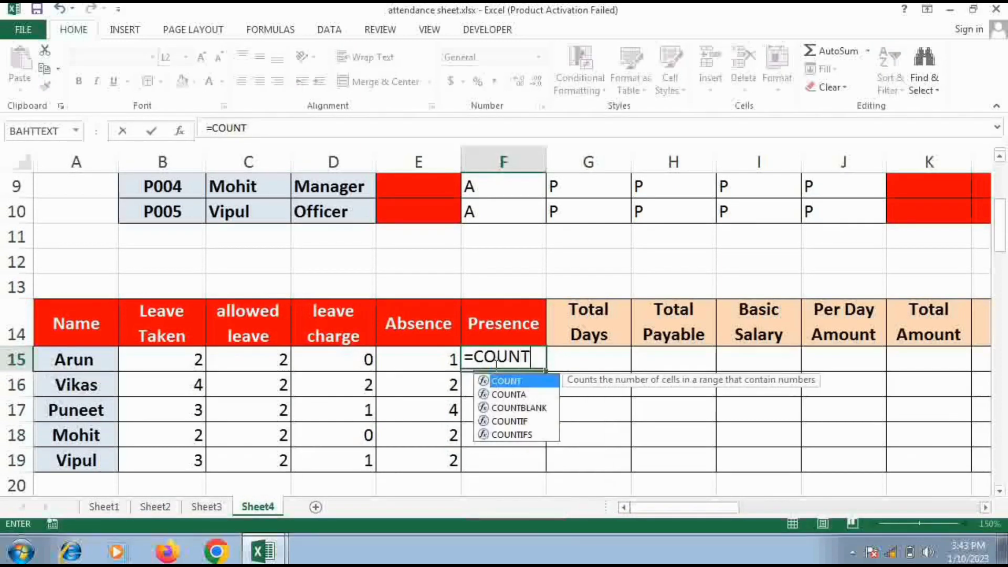
text(IF()
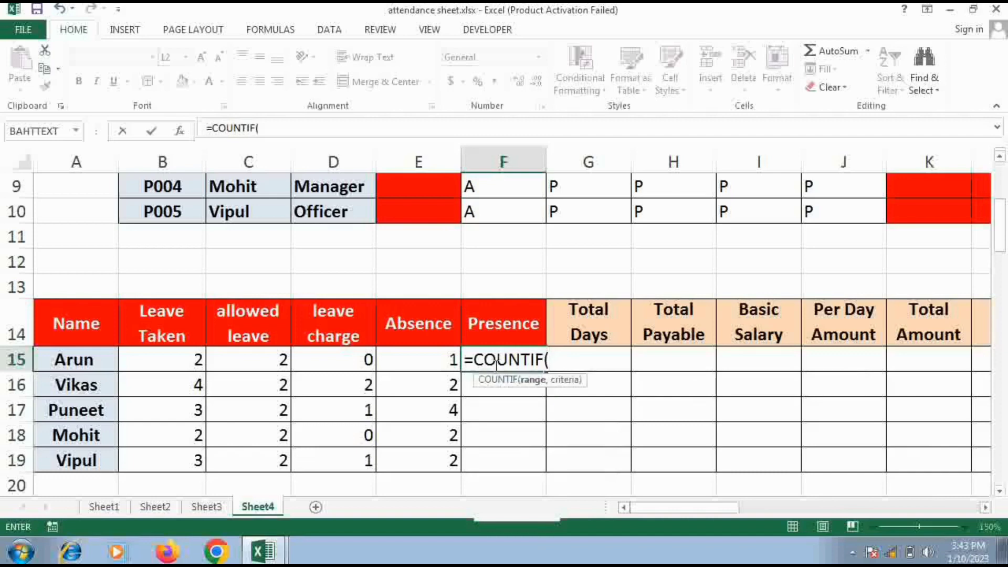
scroll(495, 365, up, 3)
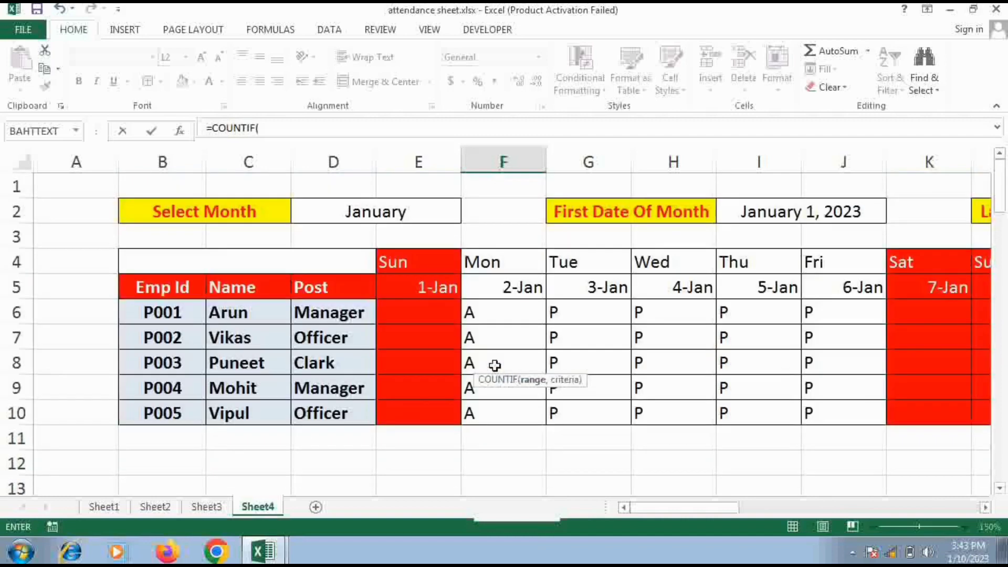
click(413, 313)
drag(412, 313, 873, 307)
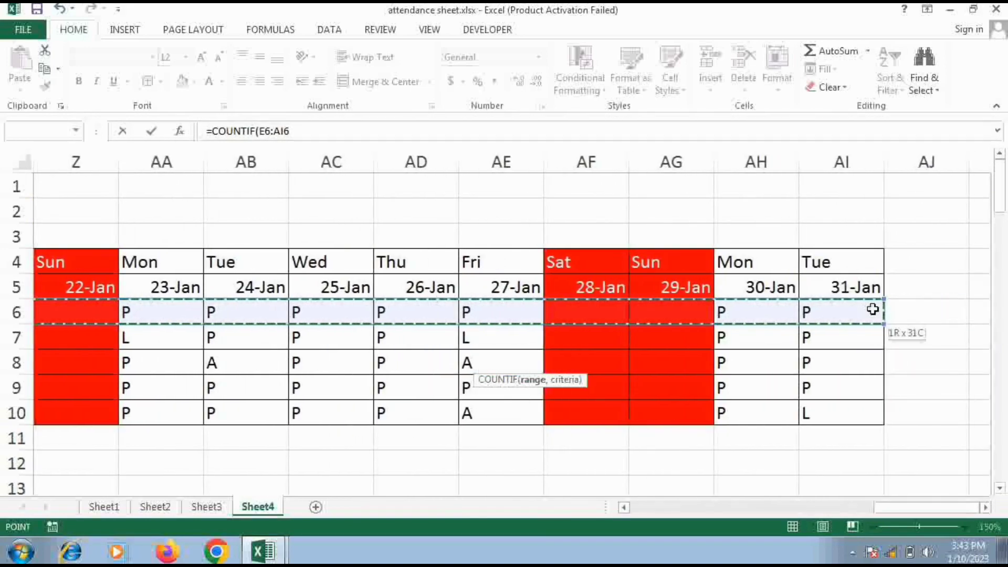
text(,)
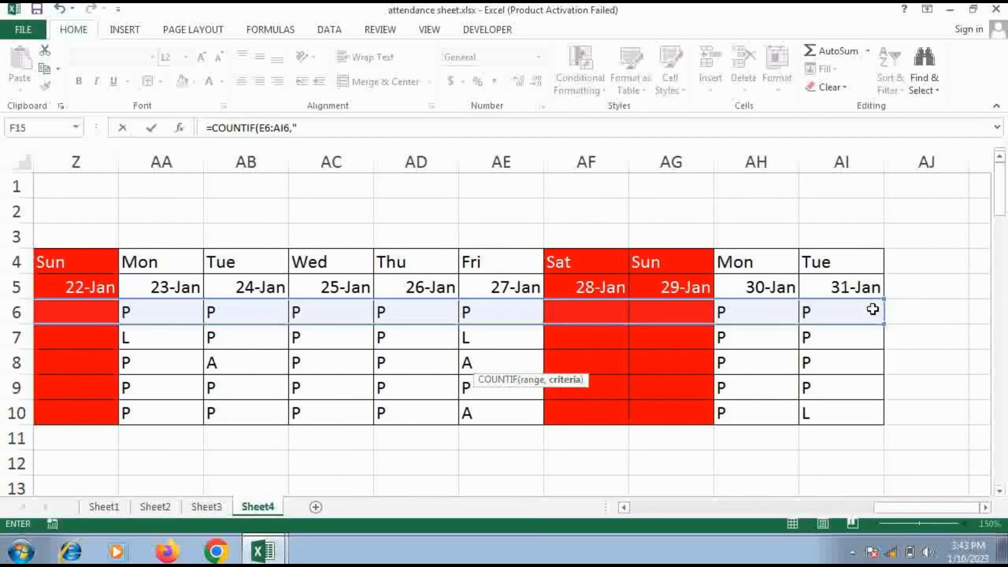
text("P)
text())
key(Return)
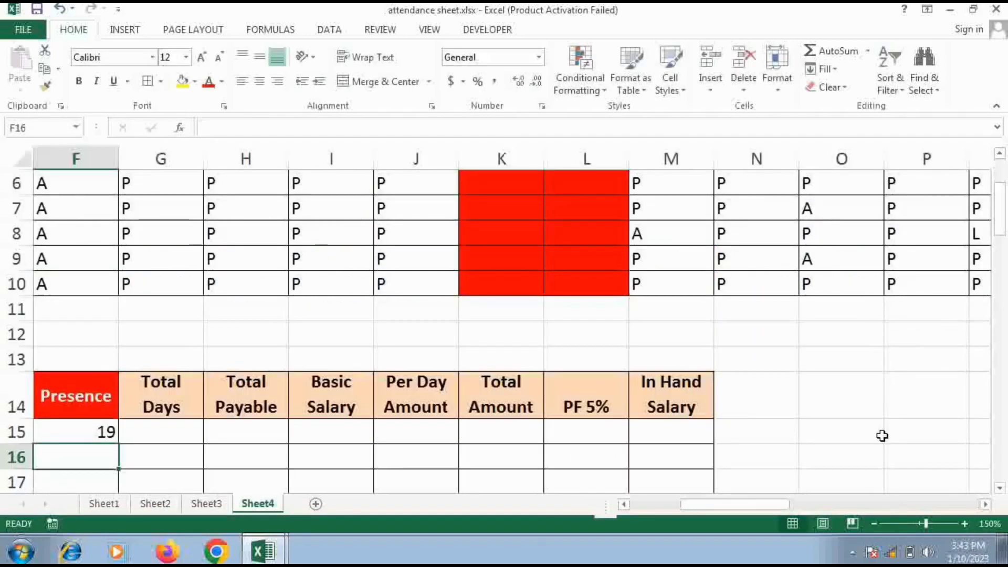
Fill the Presence formula from F15 down to F19
drag(739, 505, 704, 511)
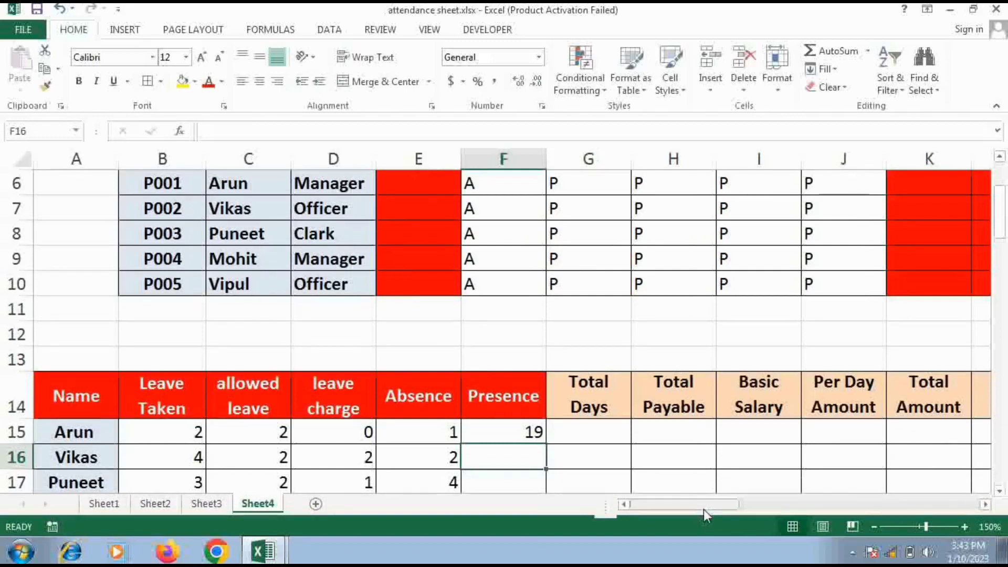
scroll(704, 509, down, 2)
click(483, 288)
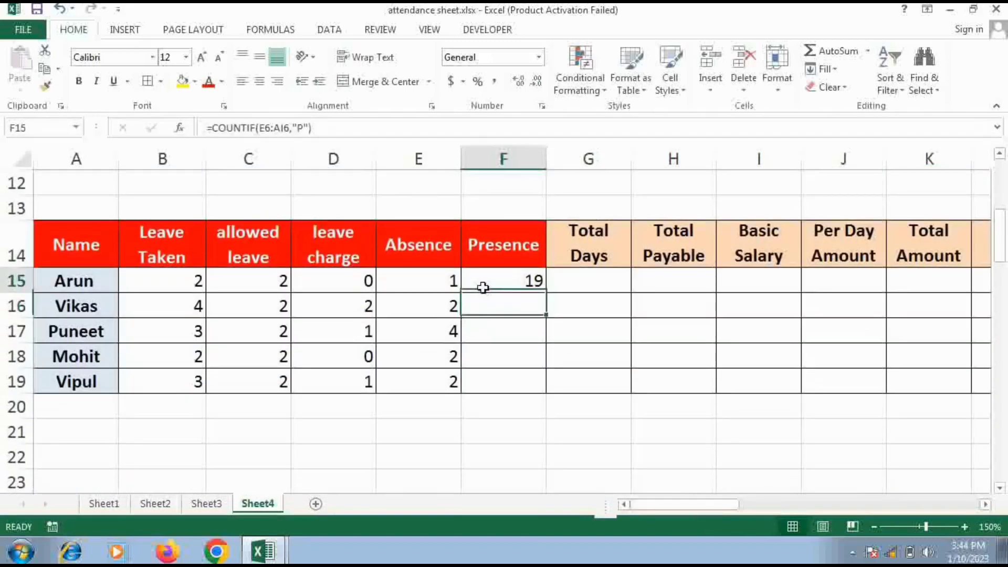
drag(547, 293, 547, 392)
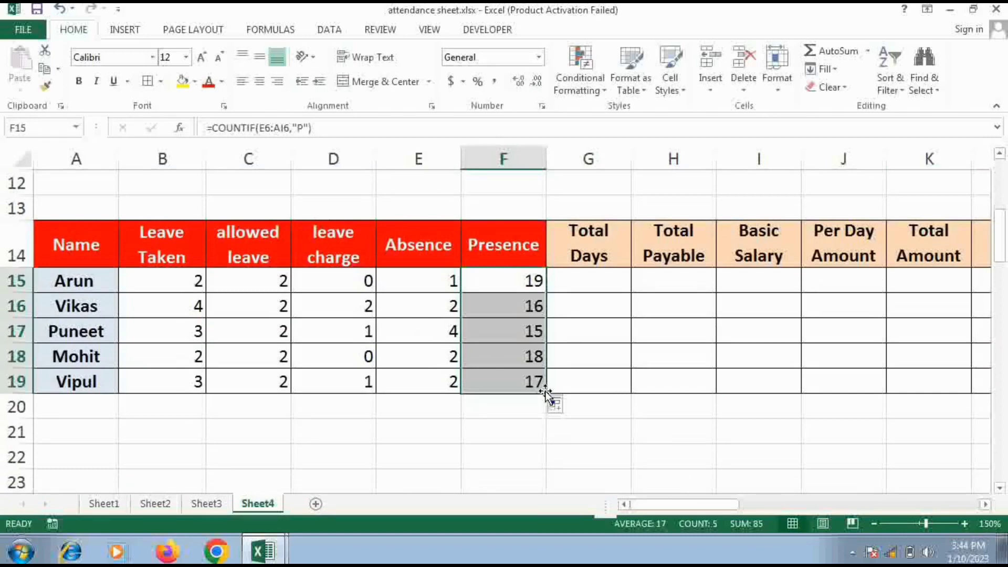
Widen columns G, H and I so the Total Days of month, Total Payable Days and Basic Salary headers have more room
click(597, 275)
drag(631, 161, 651, 165)
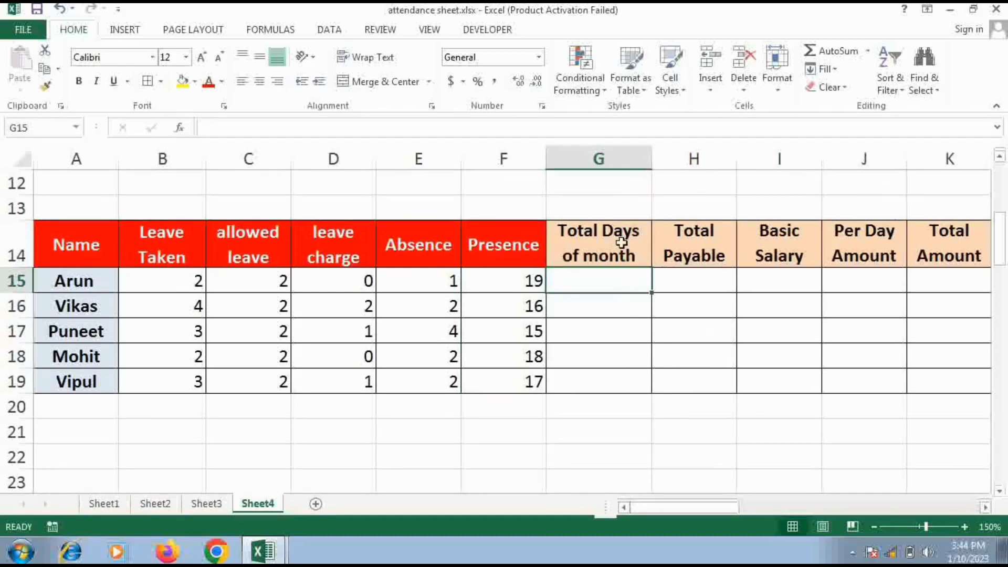
drag(736, 164, 769, 164)
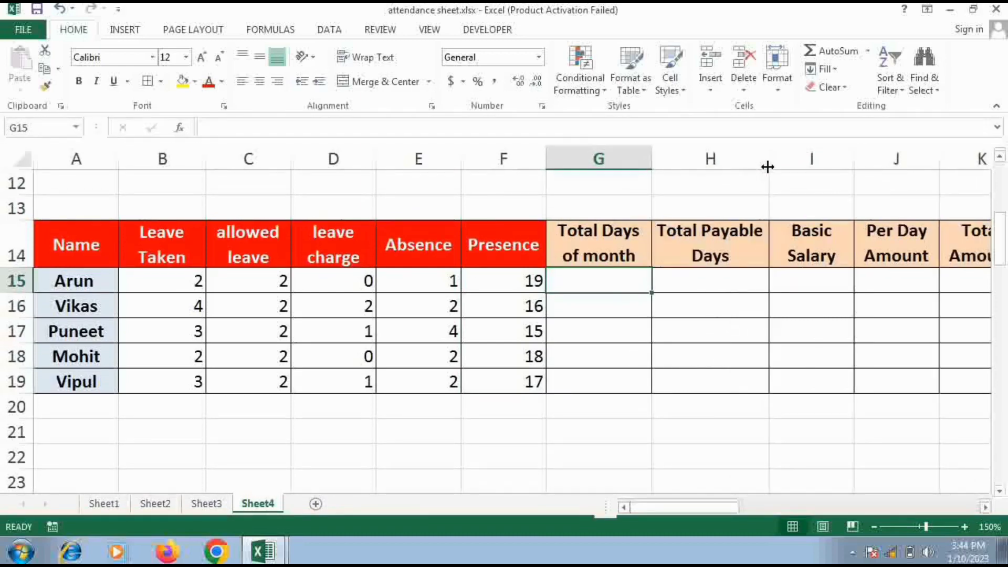
drag(855, 164, 880, 164)
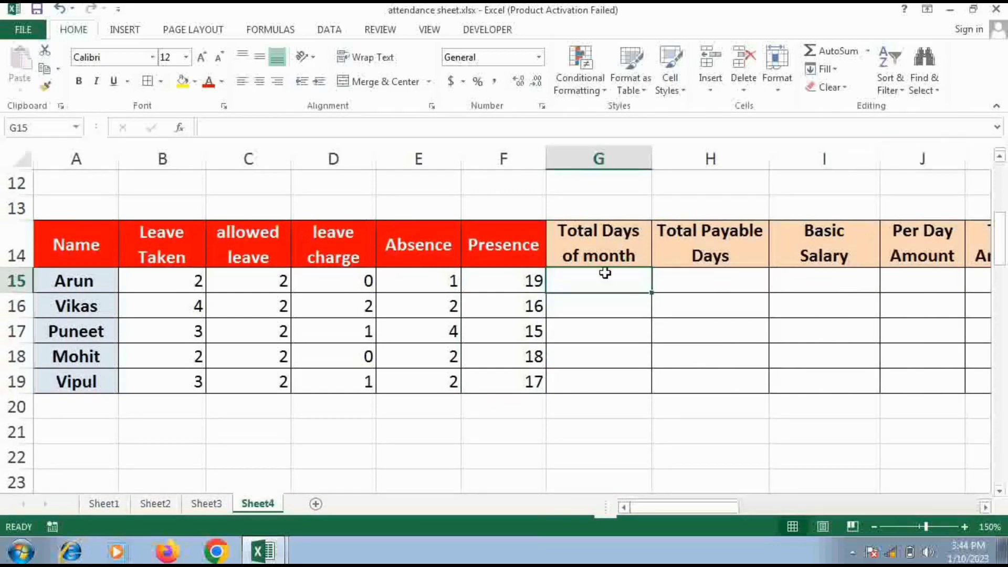
Calculate the first employee's Total Days of month from the Last Date Of Month cell by entering =DAY(N2) in G15
scroll(605, 273, up, 4)
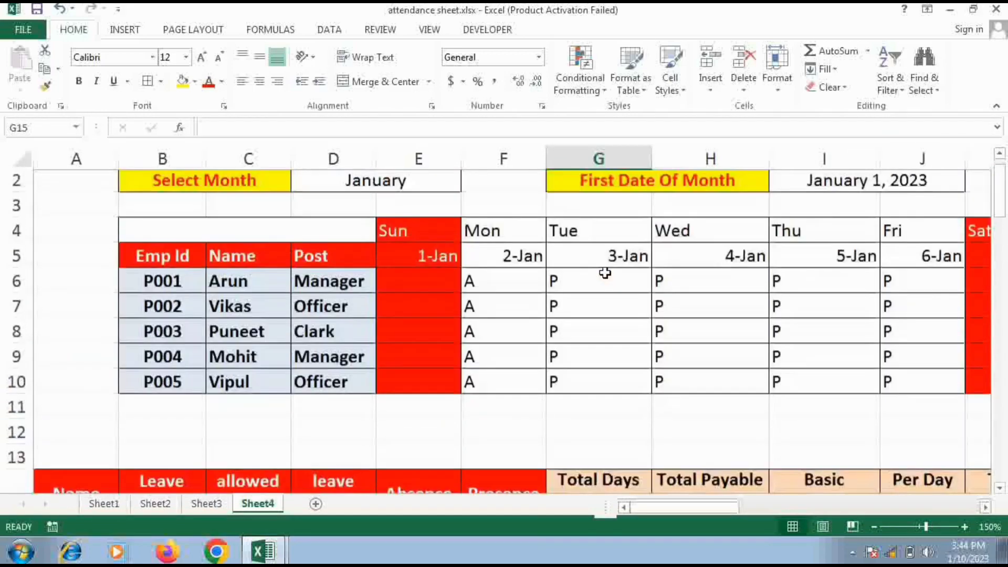
drag(724, 509, 806, 516)
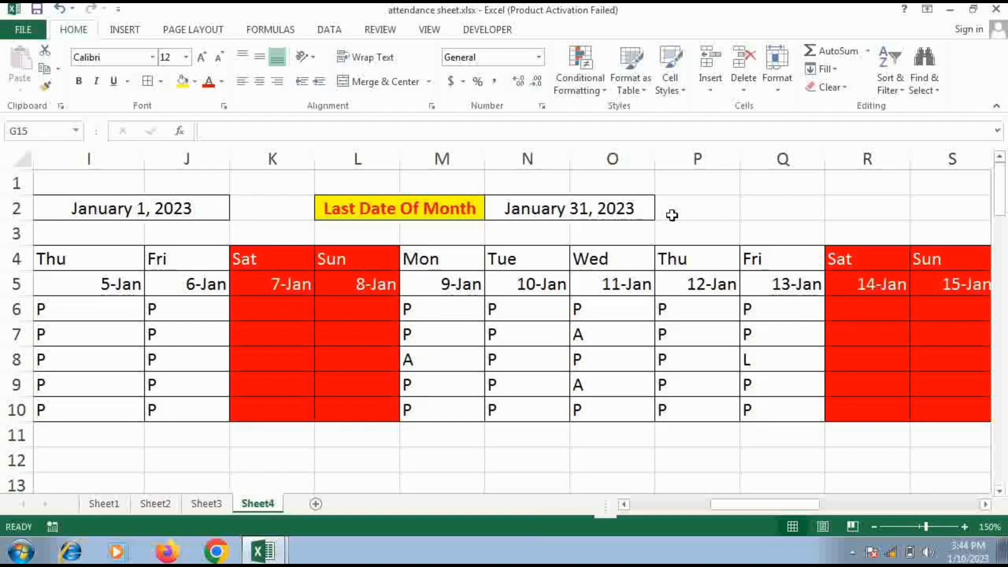
click(614, 211)
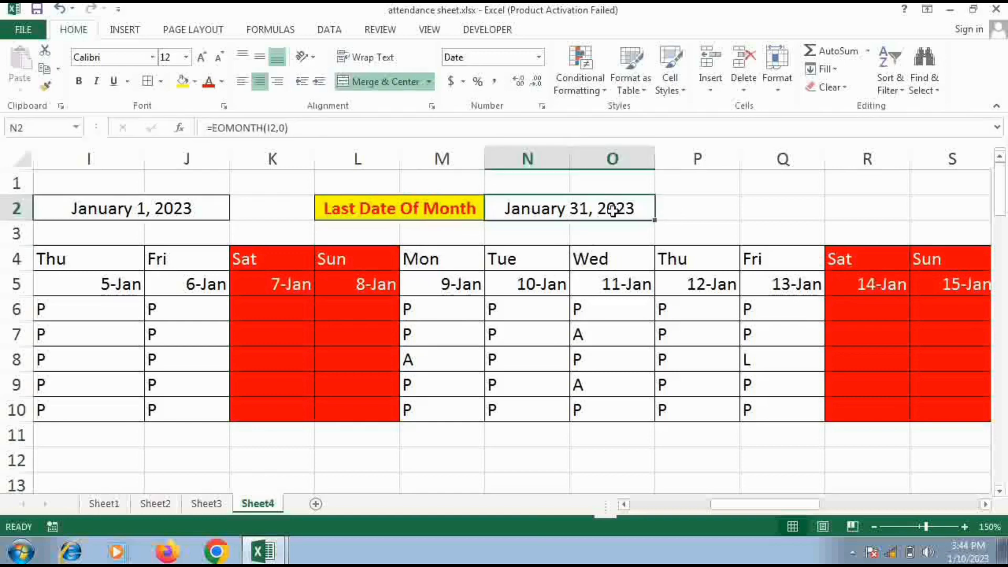
drag(722, 509, 628, 511)
scroll(622, 473, down, 3)
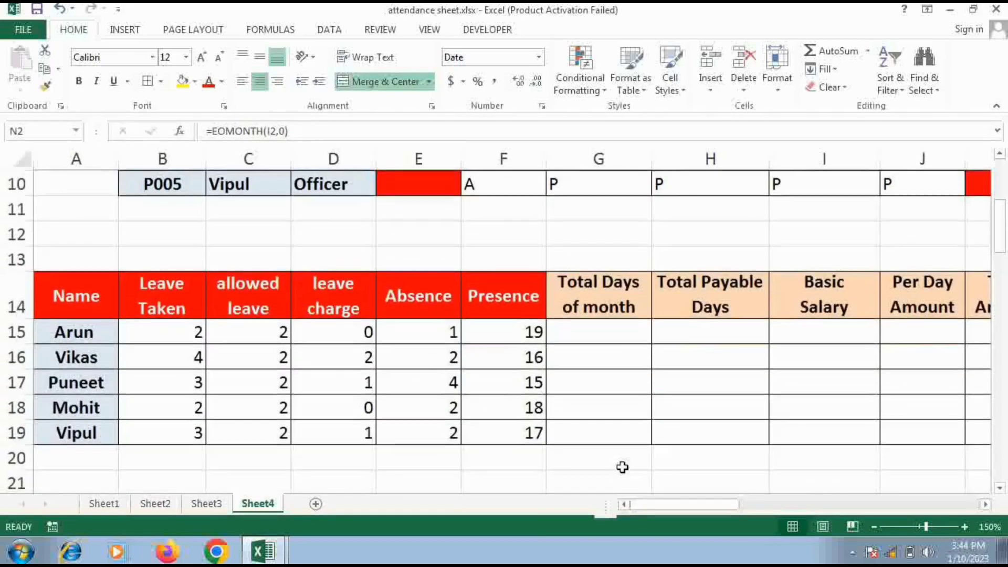
click(610, 333)
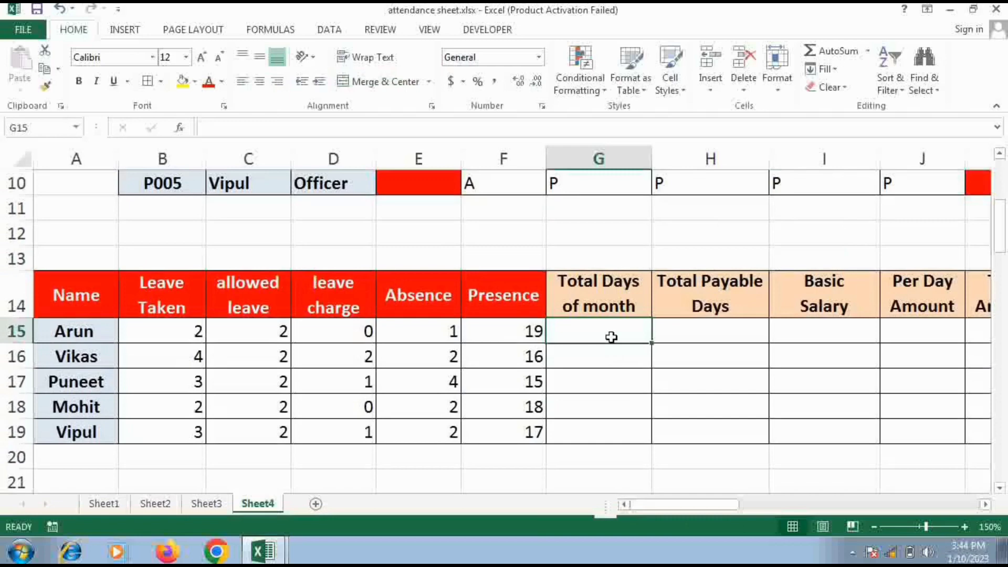
text(=DA)
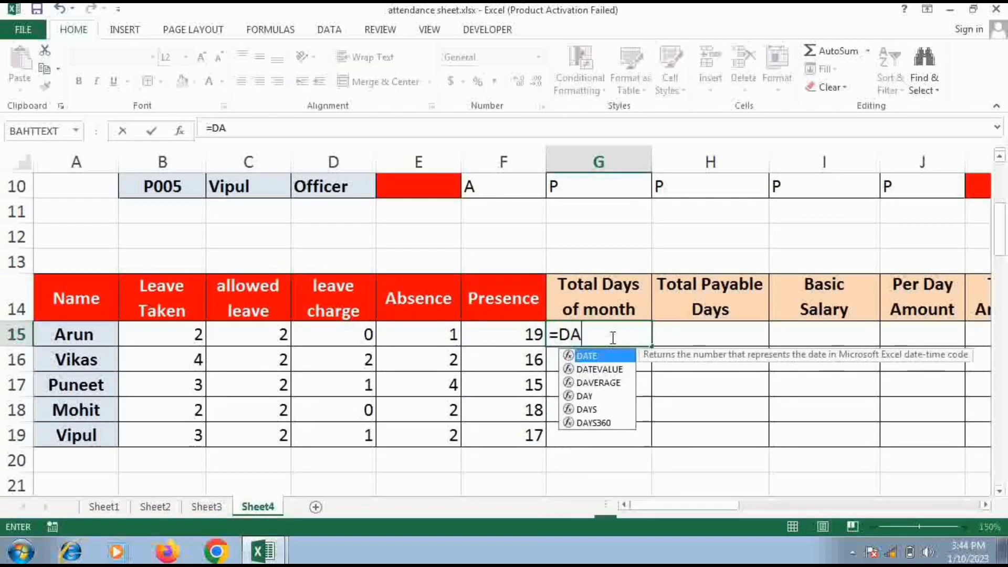
text(Y()
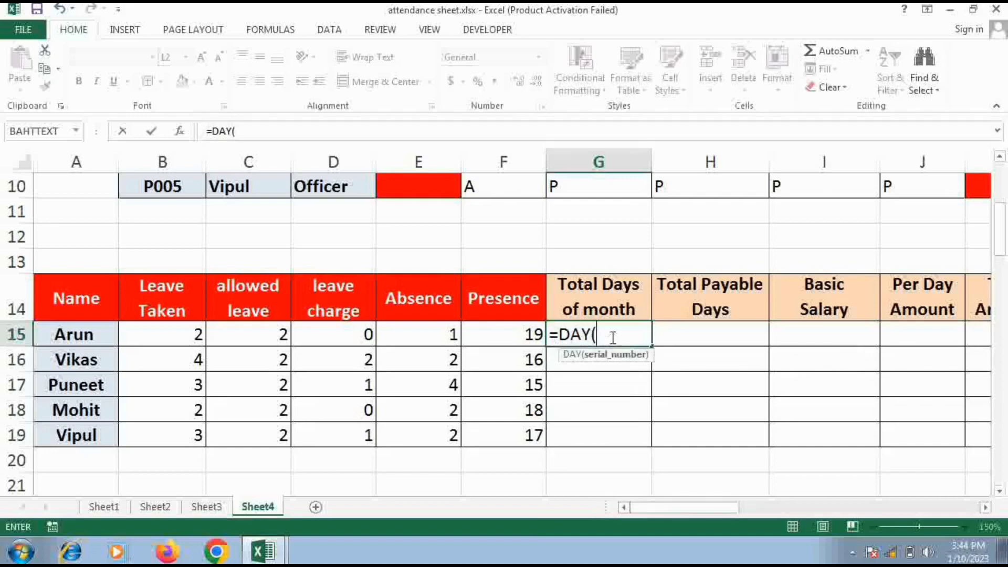
scroll(738, 349, up, 3)
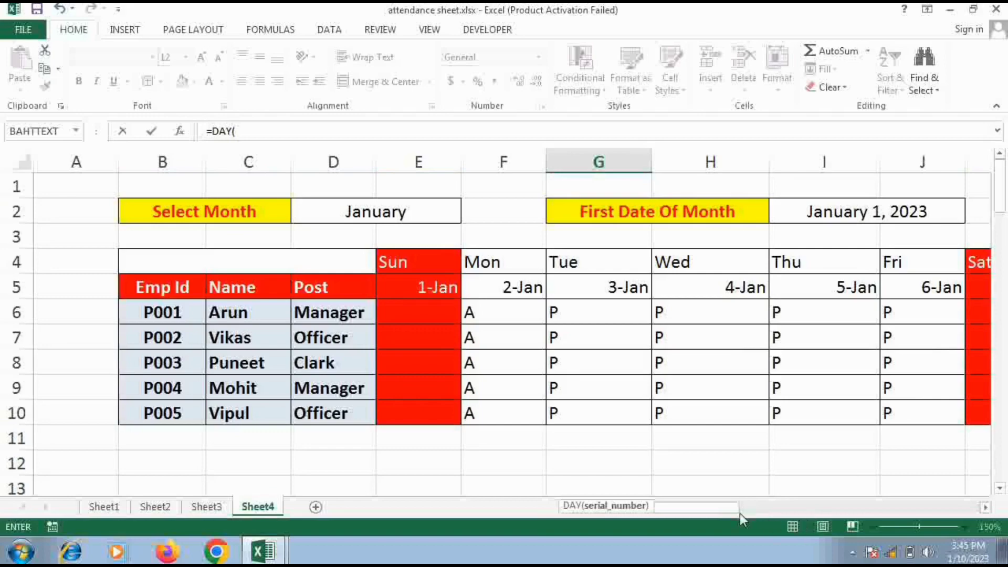
drag(739, 511, 795, 508)
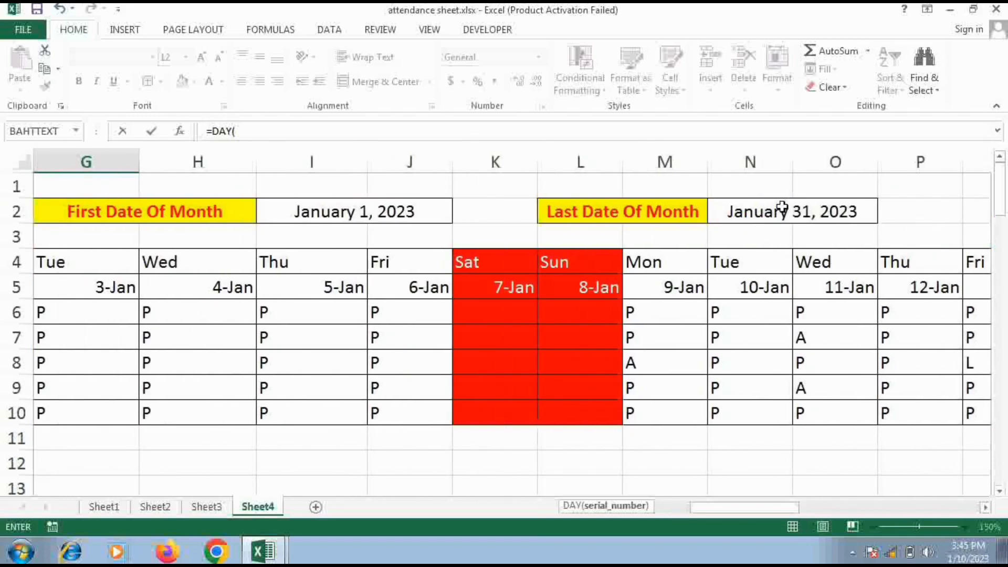
click(782, 208)
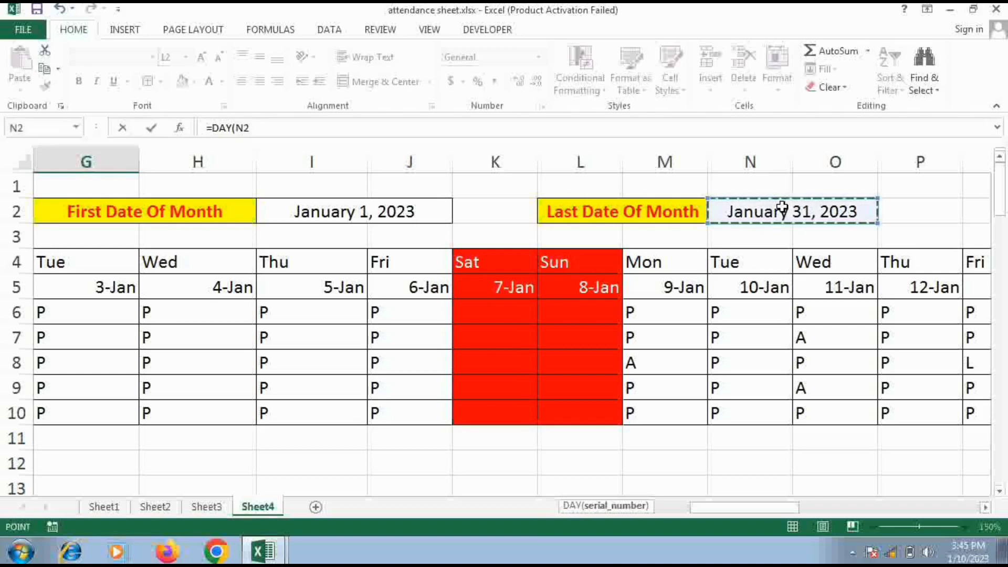
text())
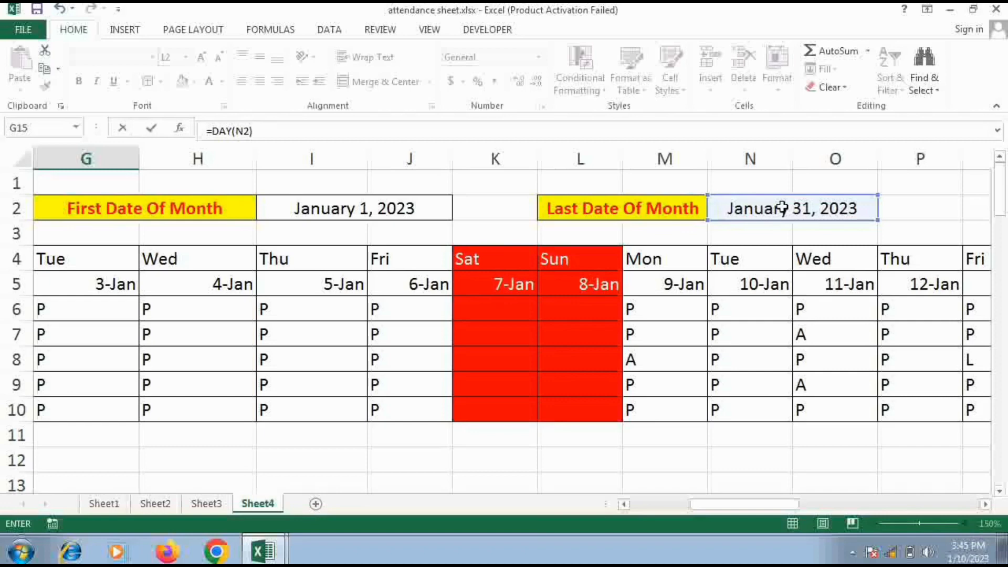
key(Return)
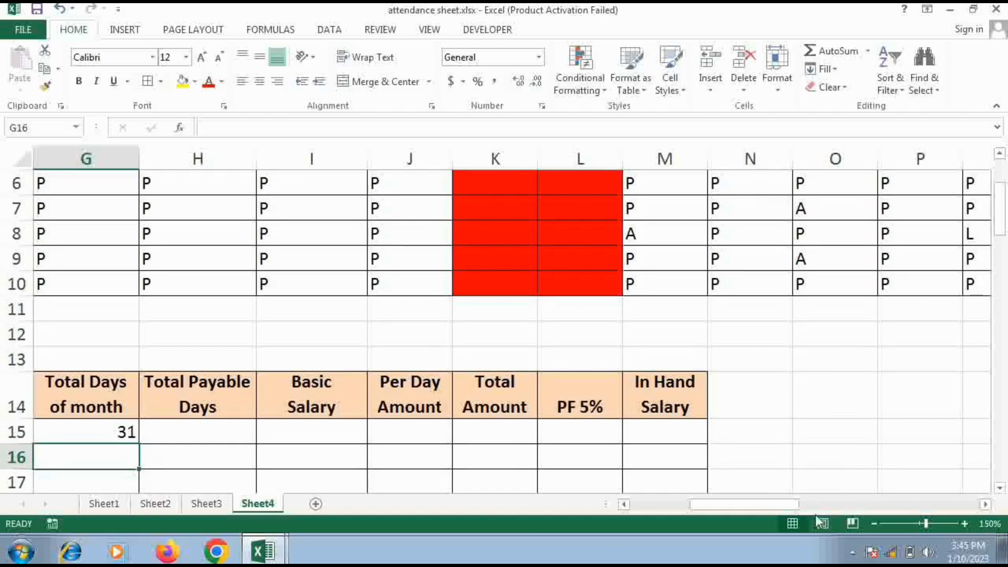
Try to fill the =DAY(N2) formula from G15 down to G19
drag(788, 505, 758, 505)
scroll(534, 344, down, 2)
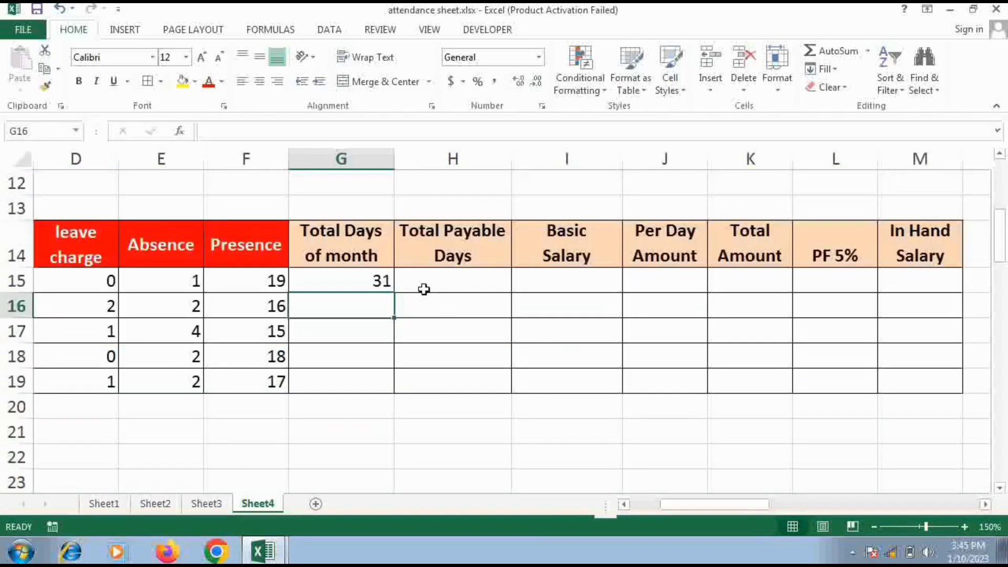
click(363, 289)
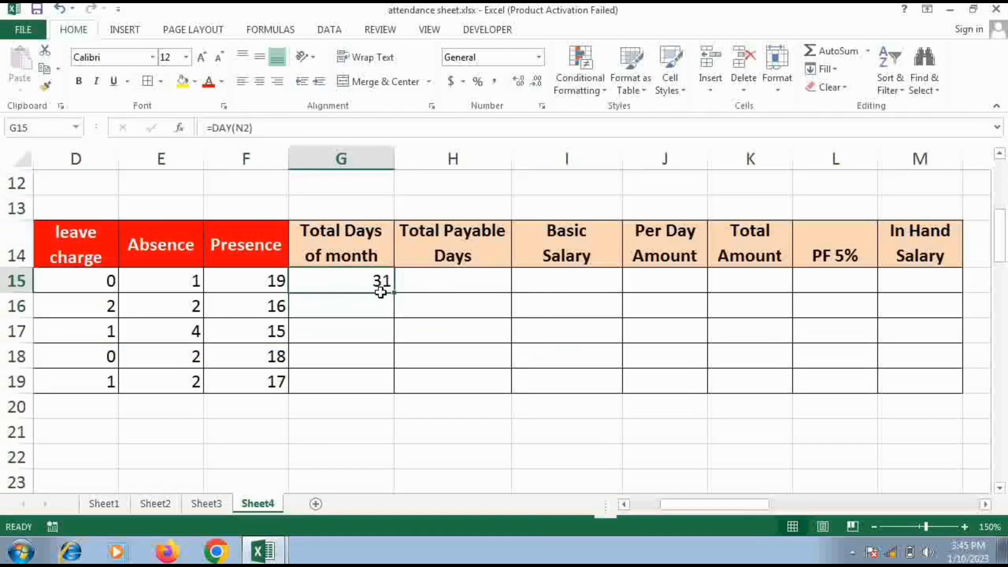
drag(394, 296, 393, 393)
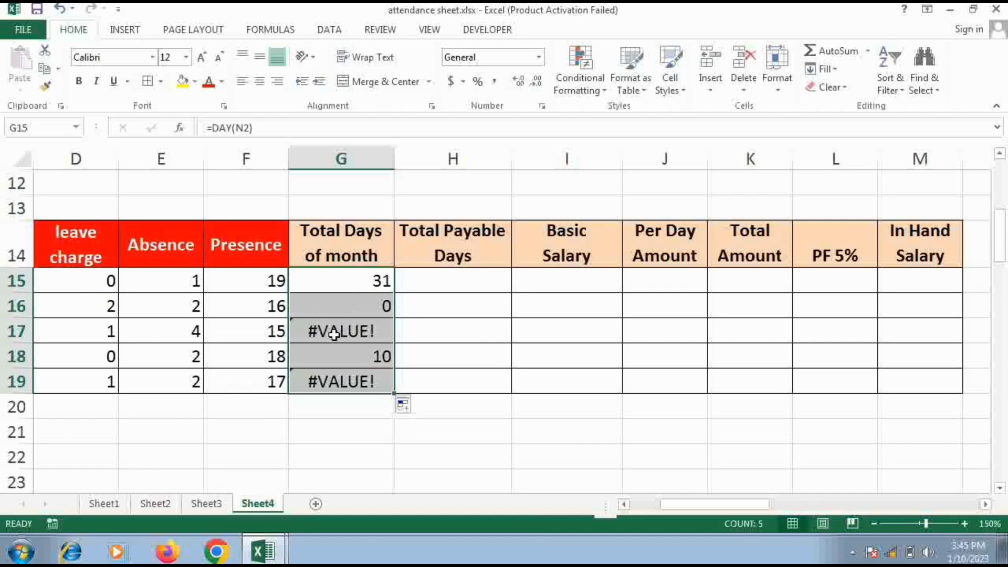
Make the date reference in G15 absolute as =DAY($N$2) and fill the corrected formula down to G19
scroll(334, 334, up, 4)
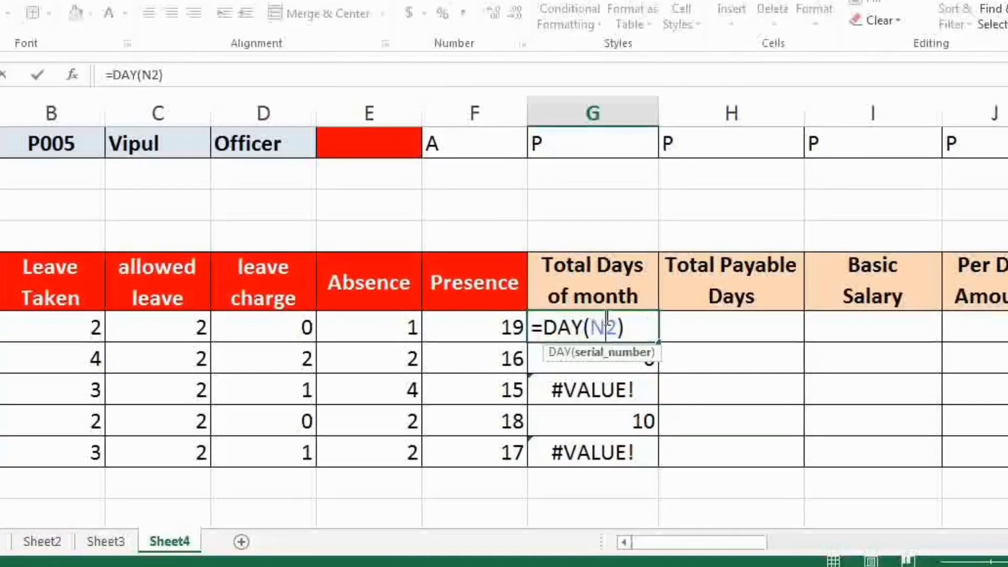
key(F4)
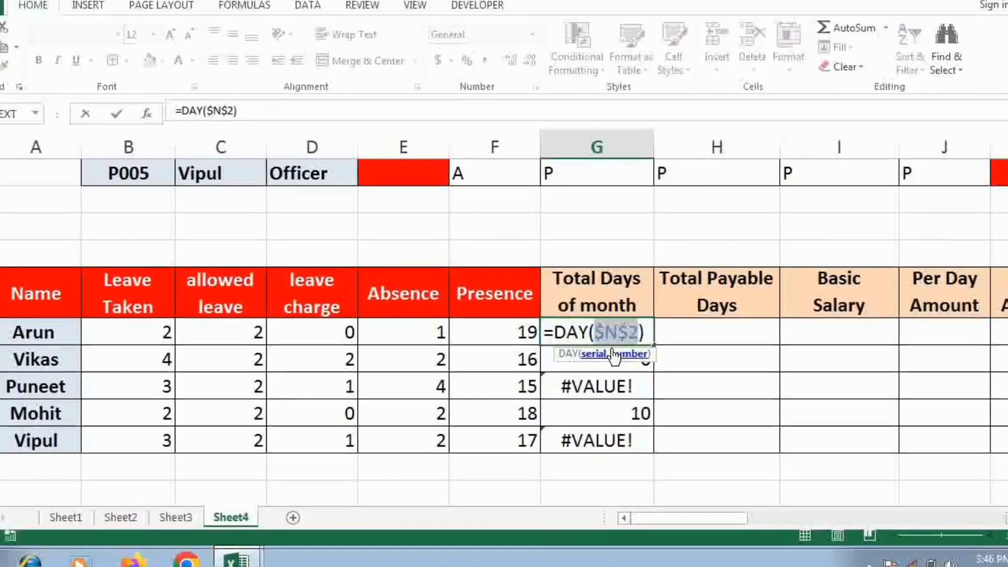
key(Return)
click(617, 333)
drag(653, 342, 651, 444)
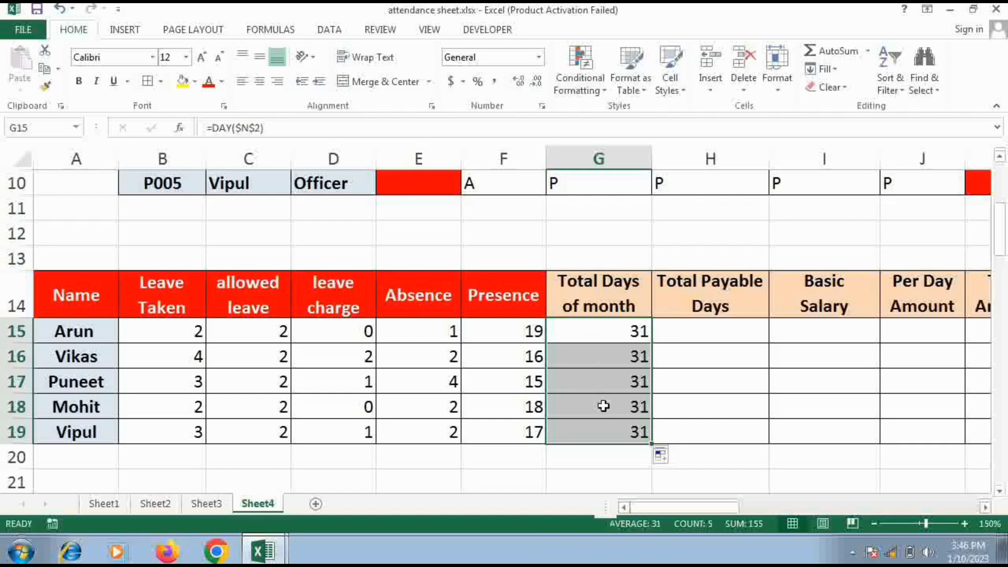
Calculate Total Payable Days by entering =G15-(D15+E15) in H15 and fill the formula down to H19
click(694, 335)
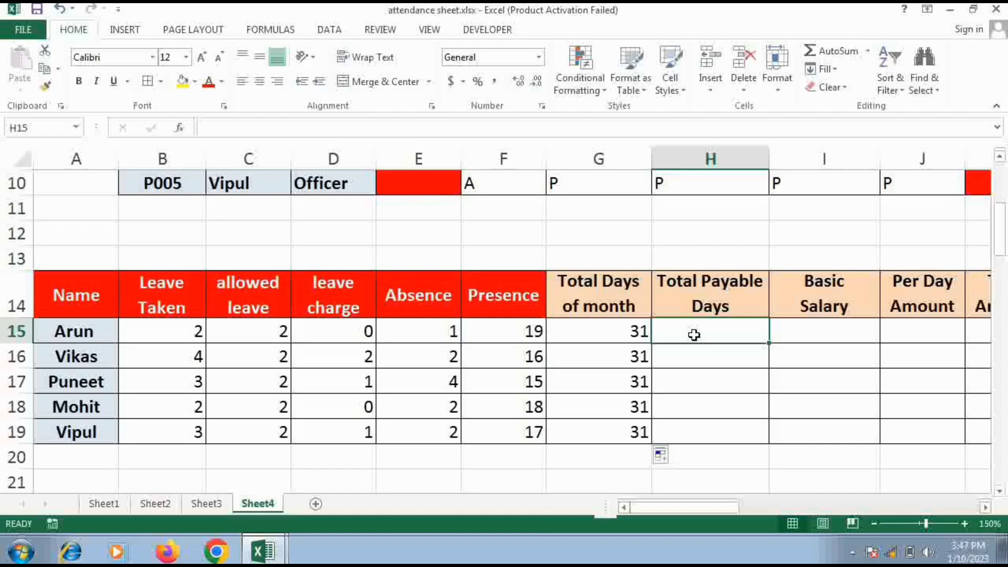
click(623, 337)
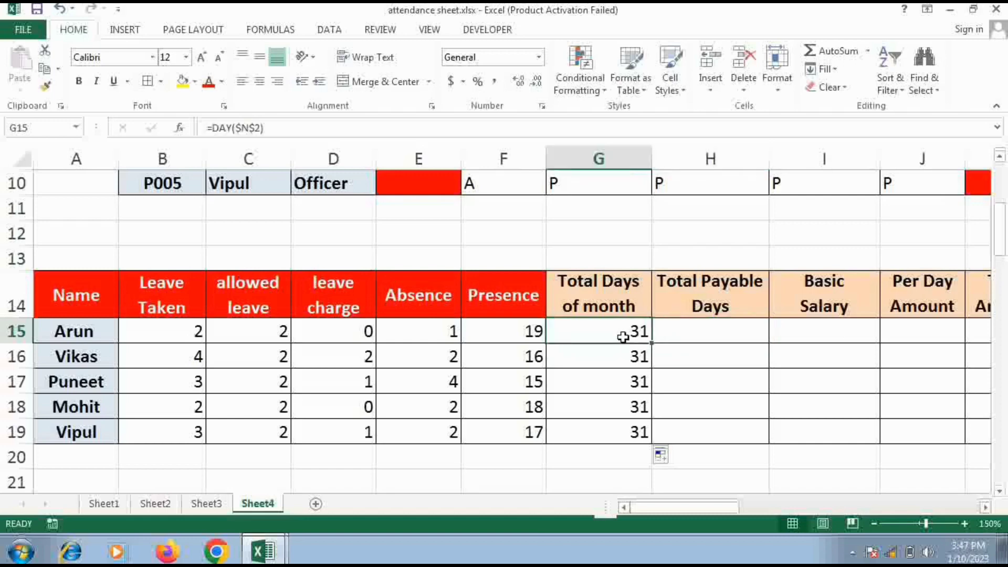
click(680, 335)
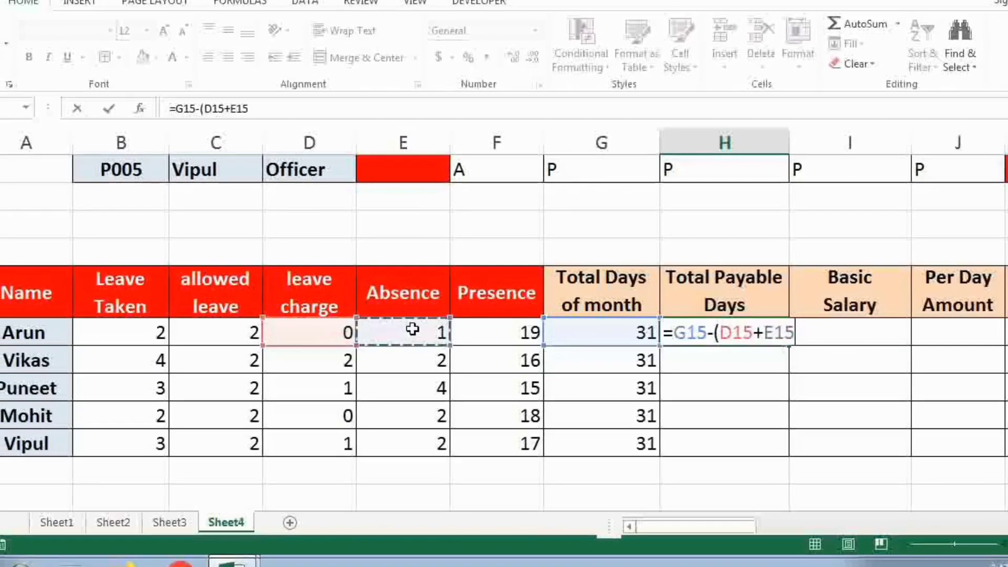
text())
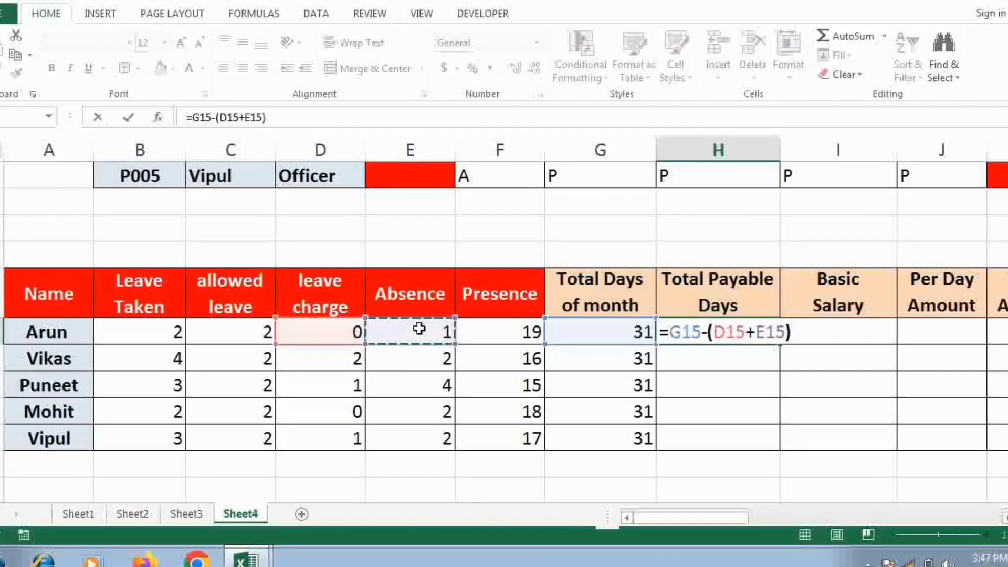
key(Return)
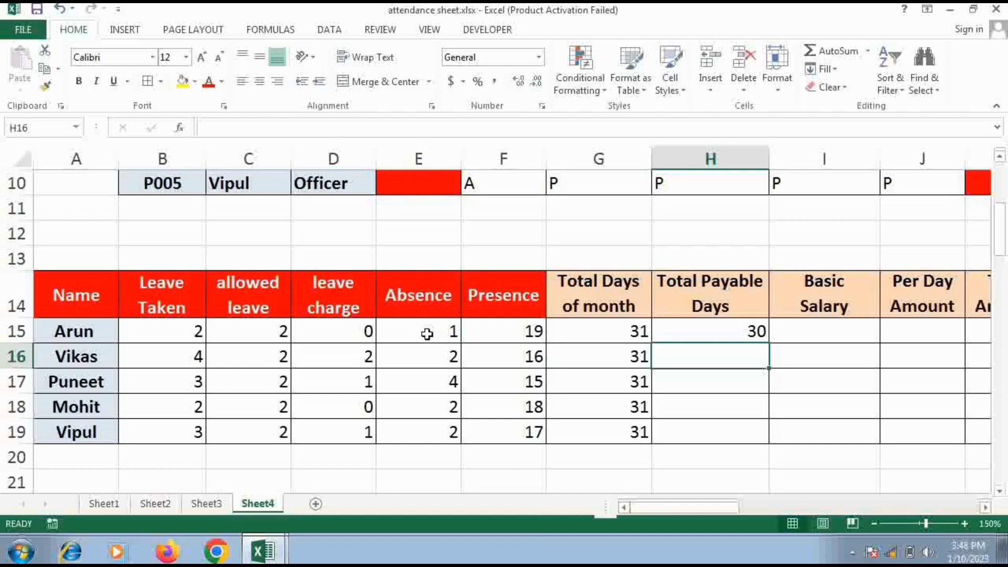
click(698, 338)
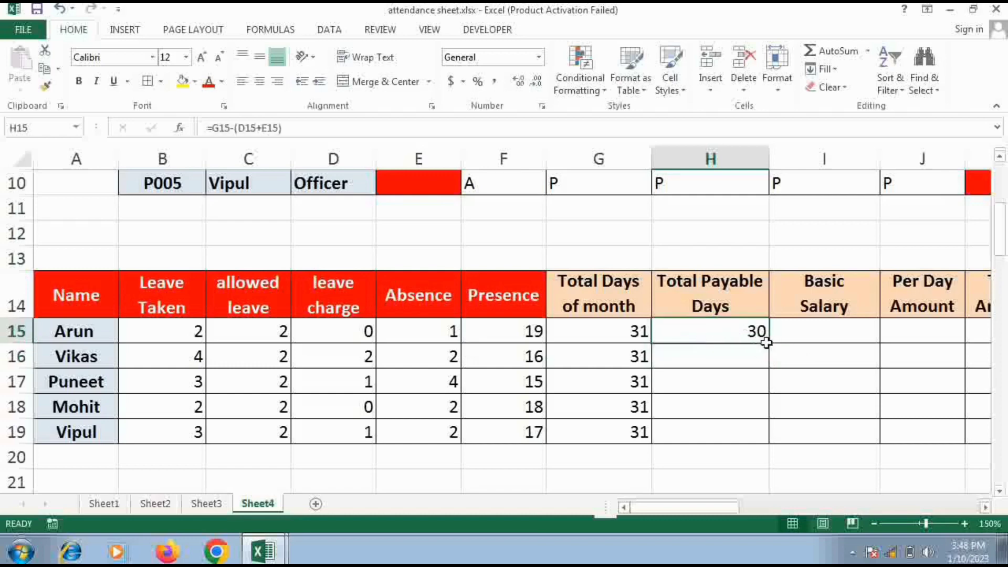
drag(767, 342, 768, 444)
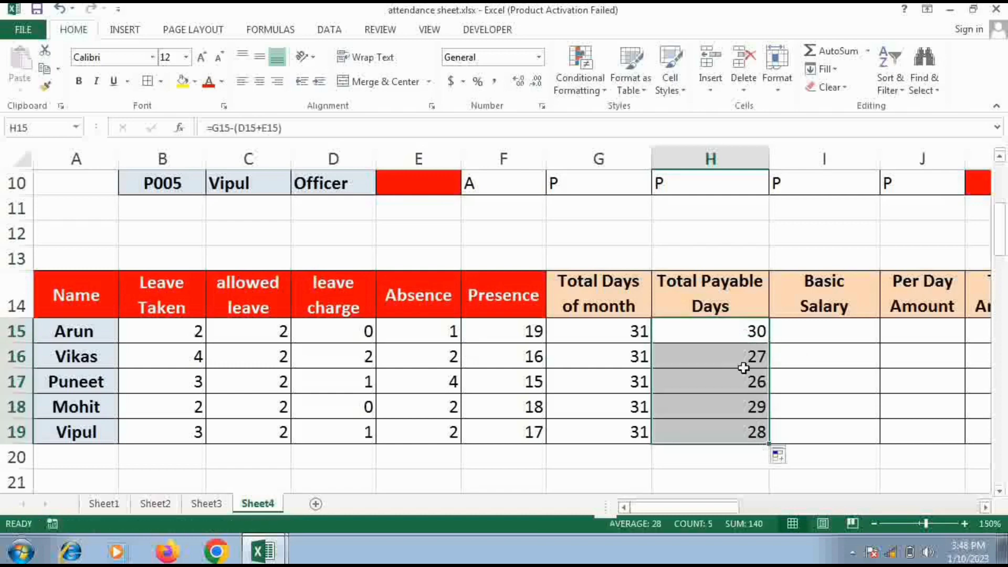
Enter a Basic Salary of 15000 in I15 and fill it down to I19
click(822, 331)
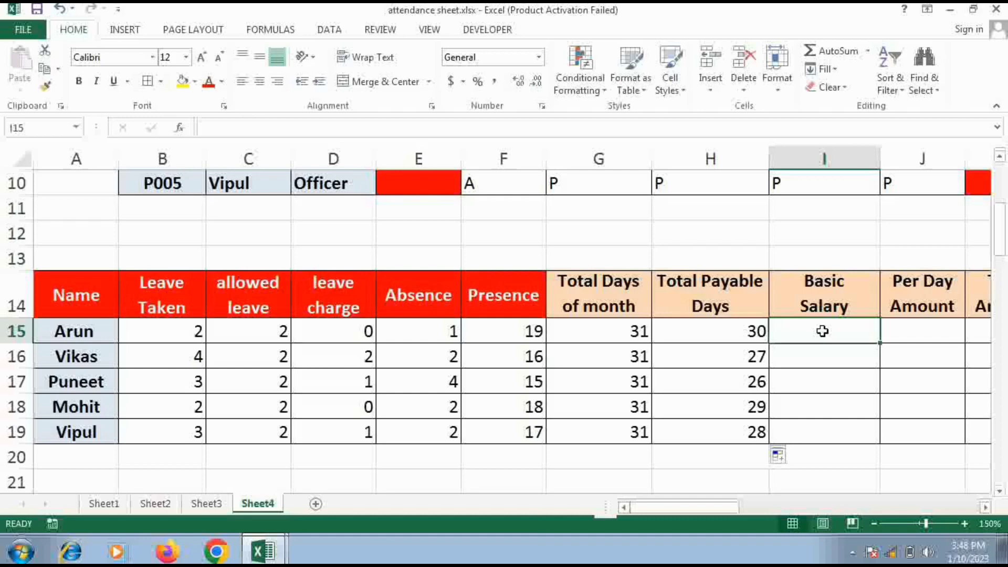
text(1)
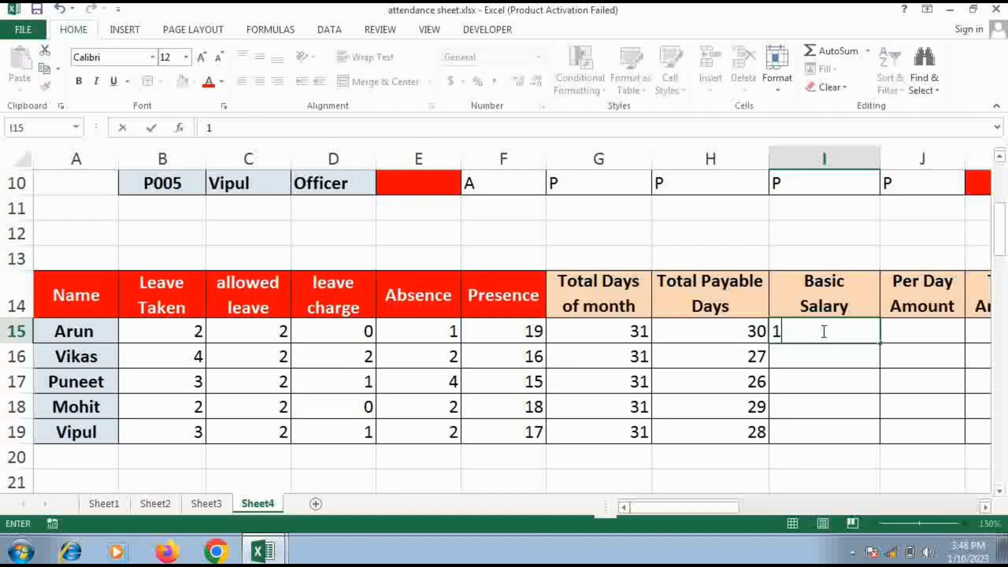
text(5000)
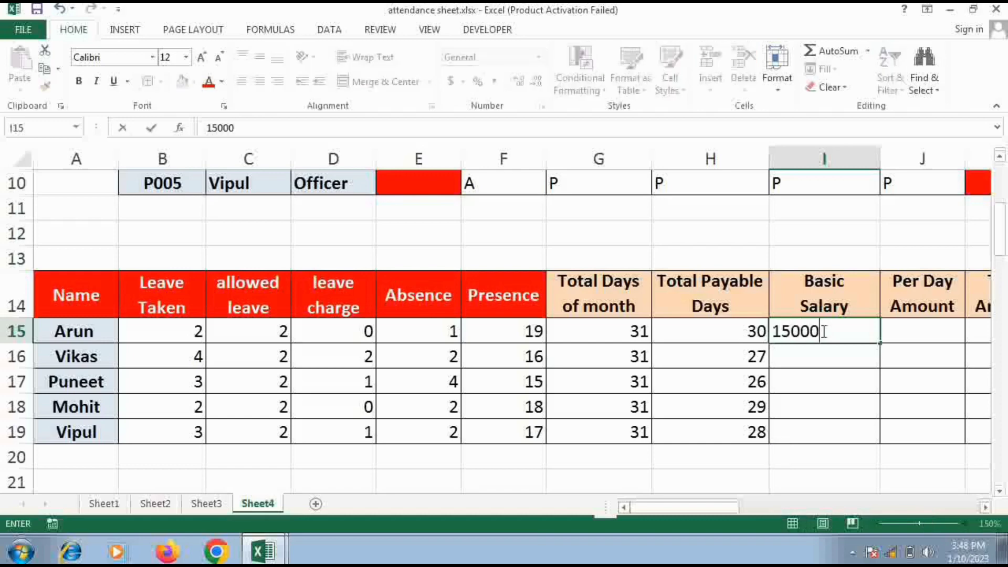
key(Return)
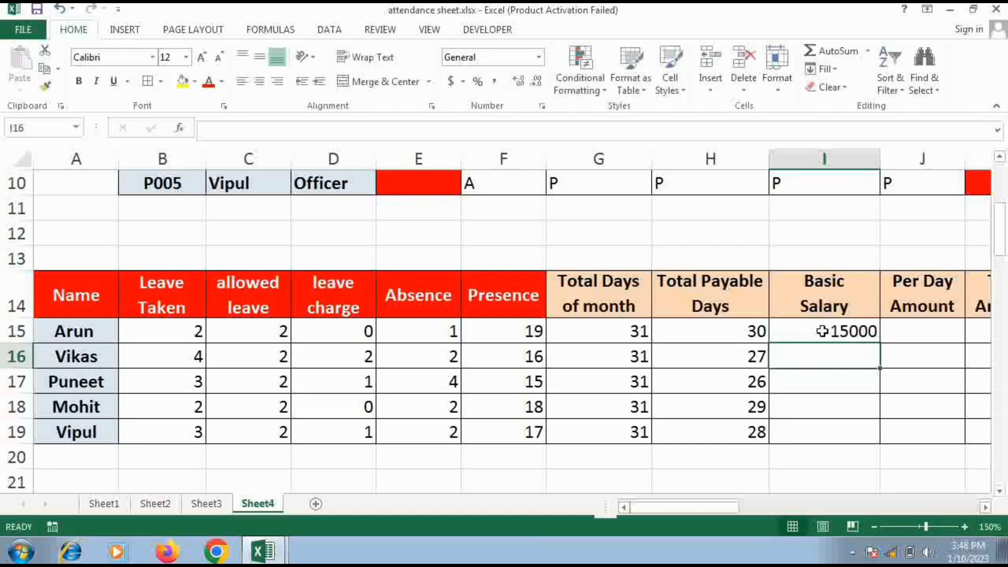
click(822, 331)
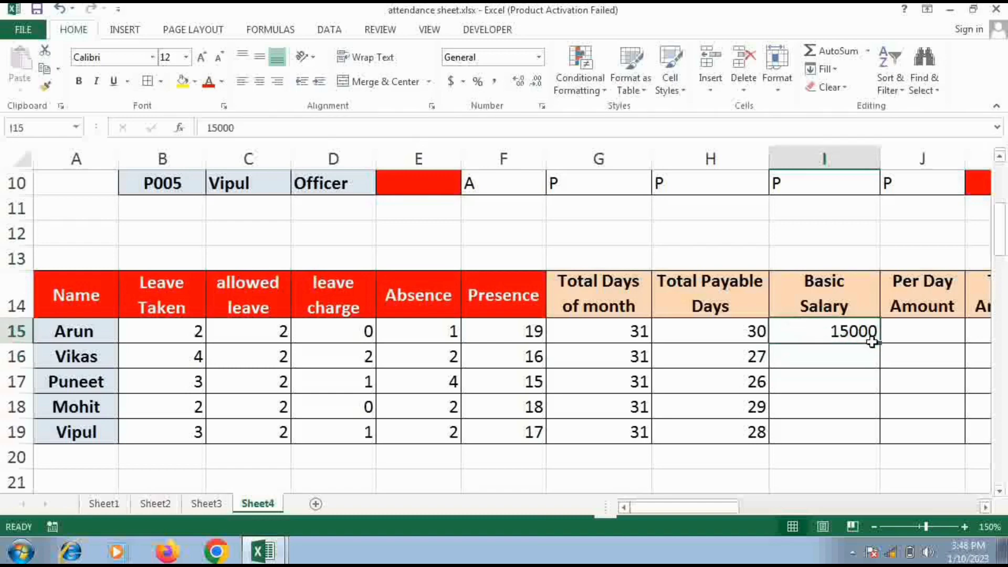
drag(876, 343, 873, 450)
Calculate the first employee's Per Day Amount by entering =I15/G15 in J15
click(929, 337)
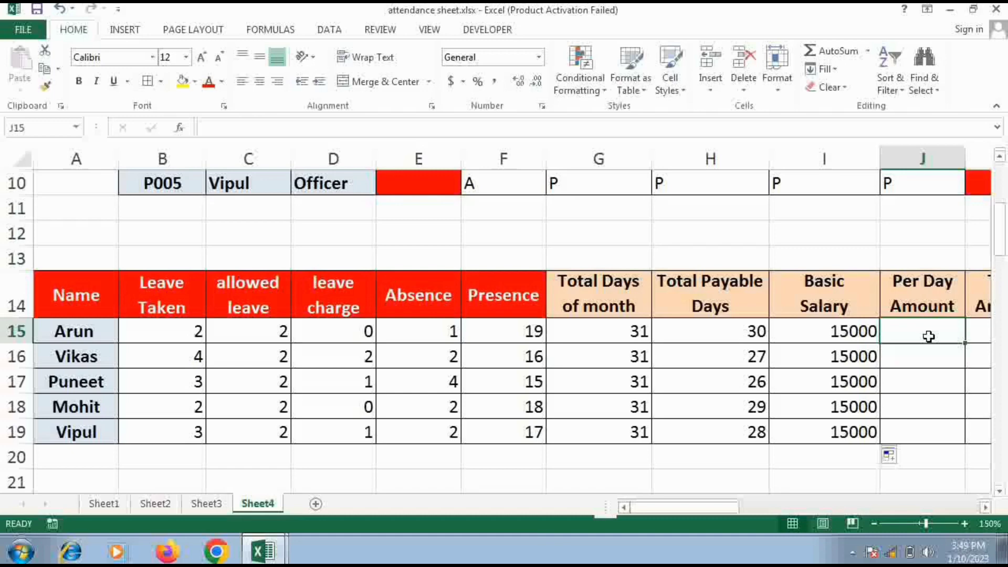
text(=)
click(869, 331)
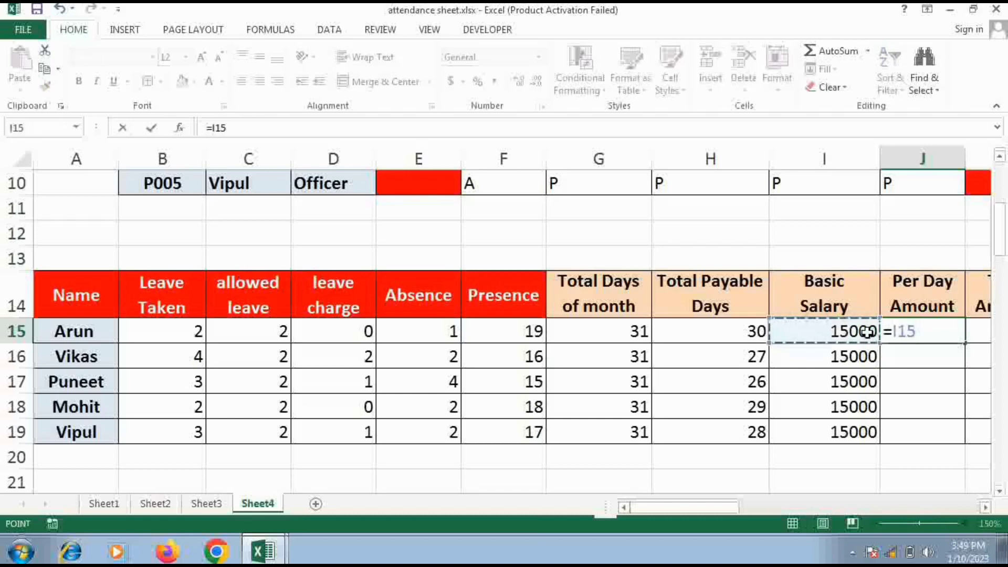
text(/)
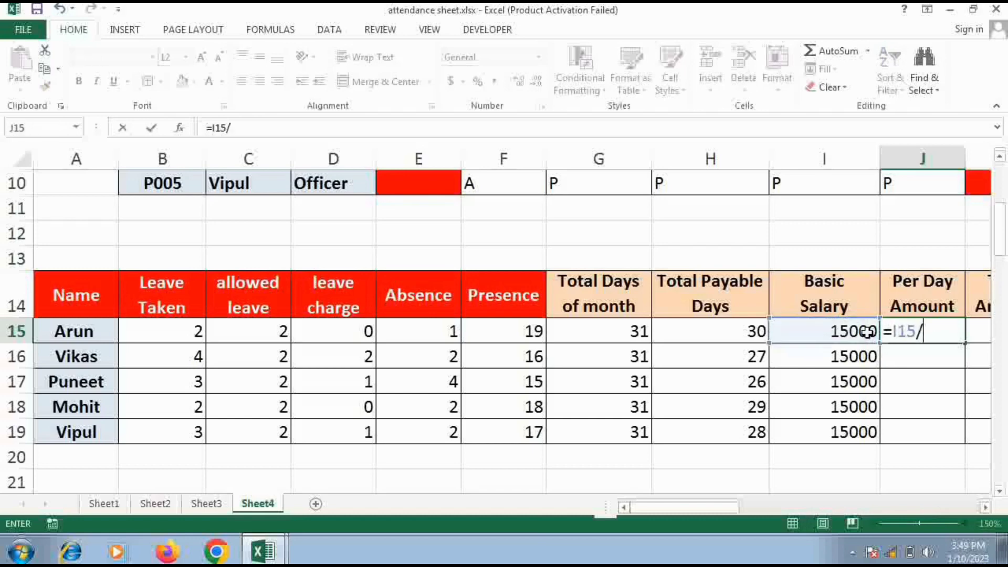
click(634, 331)
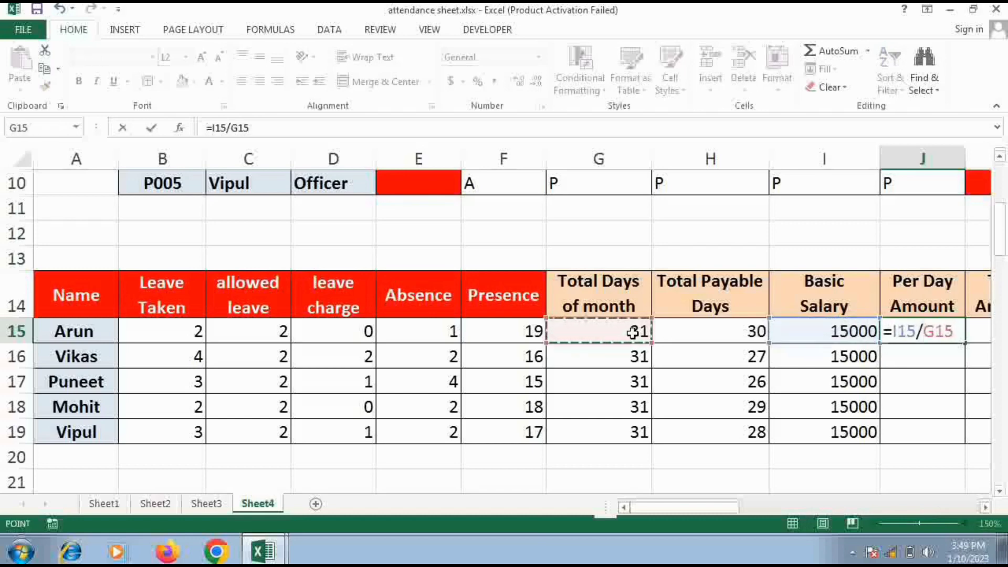
key(Return)
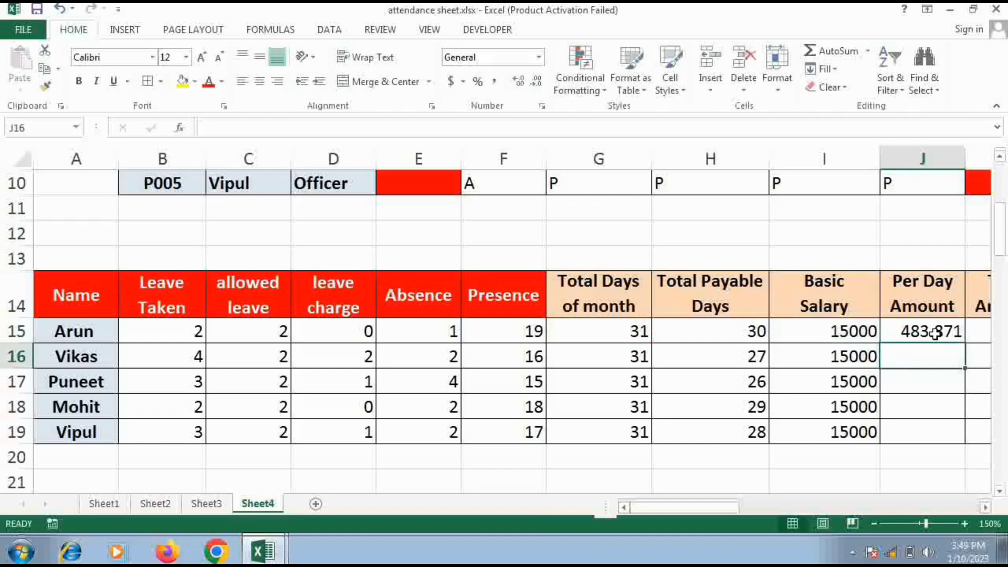
Reduce the Per Day Amount in J15 to two decimal places and fill its formula down to J19
click(953, 333)
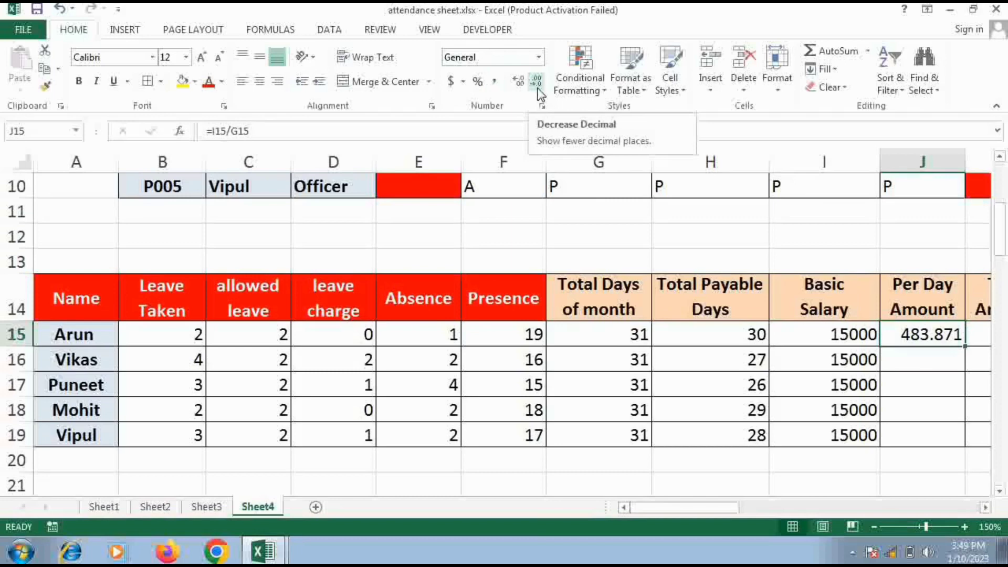
click(537, 90)
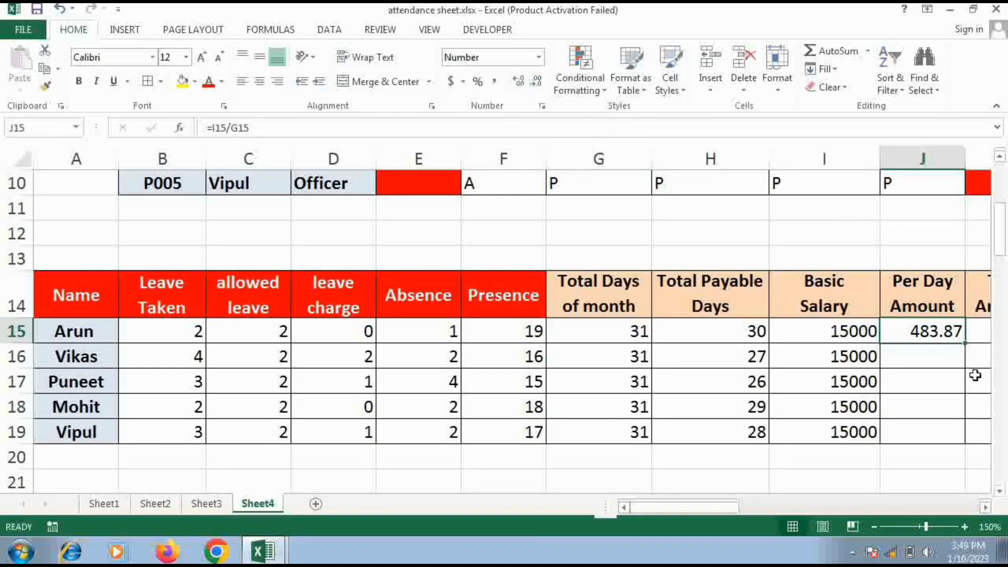
drag(965, 343, 958, 442)
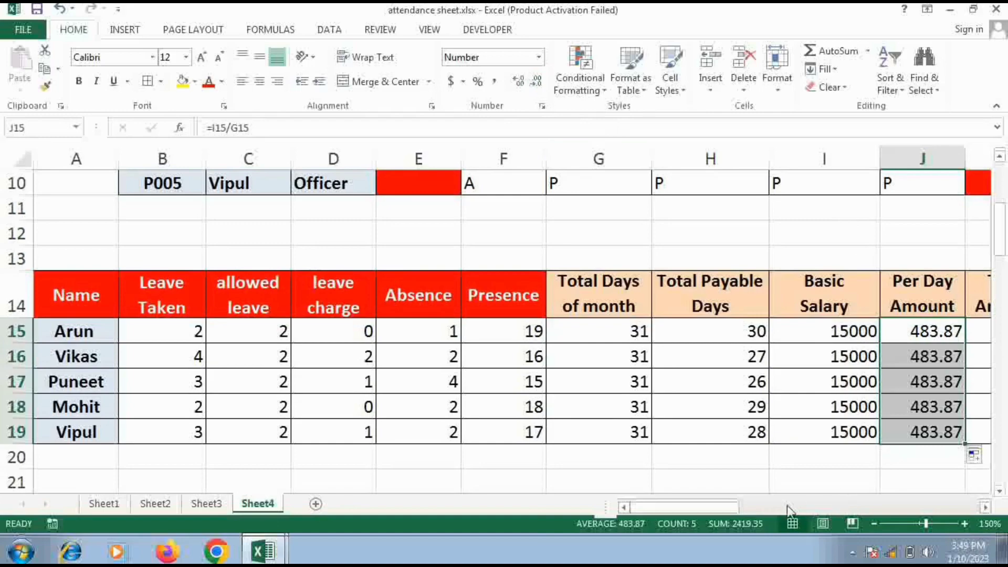
Calculate Total Amount by entering =H15*J15 in K15 and fill the formula down to K19
scroll(787, 506, right, 5)
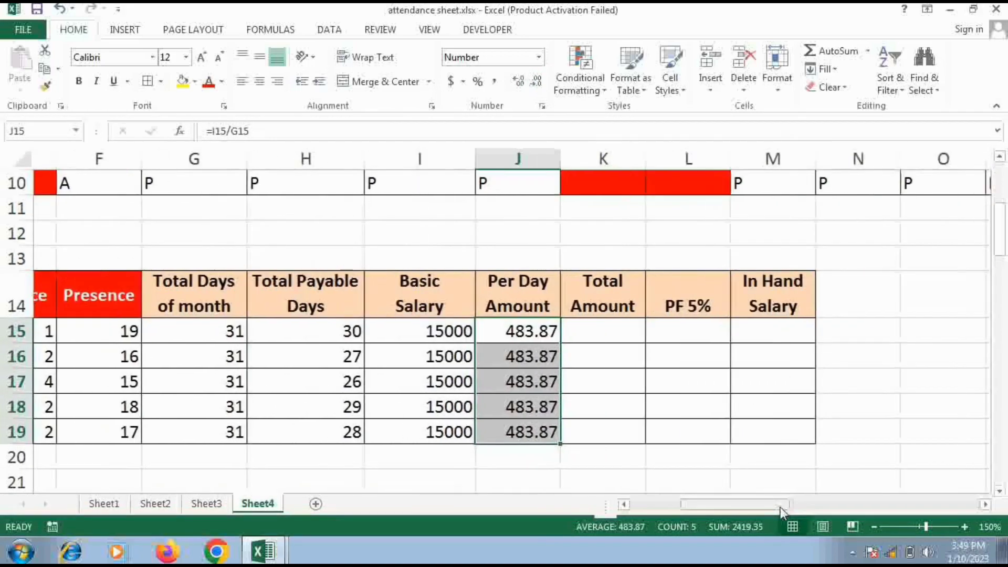
scroll(781, 508, right, 1)
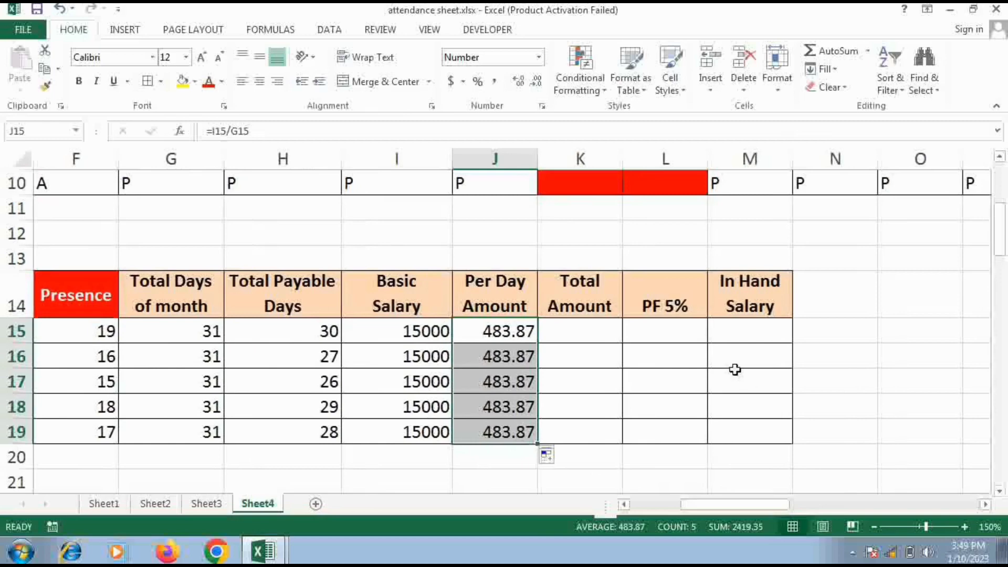
click(606, 336)
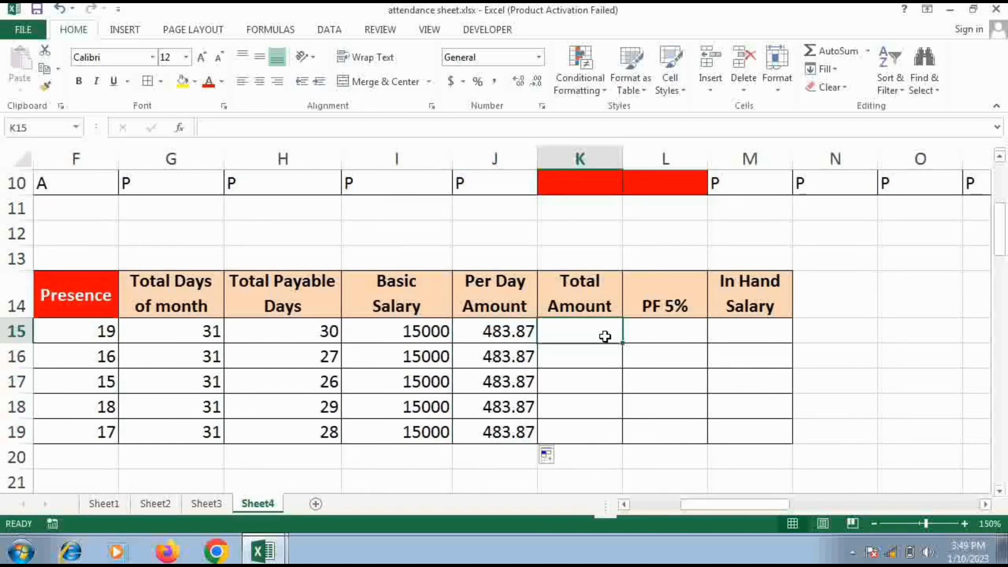
click(298, 330)
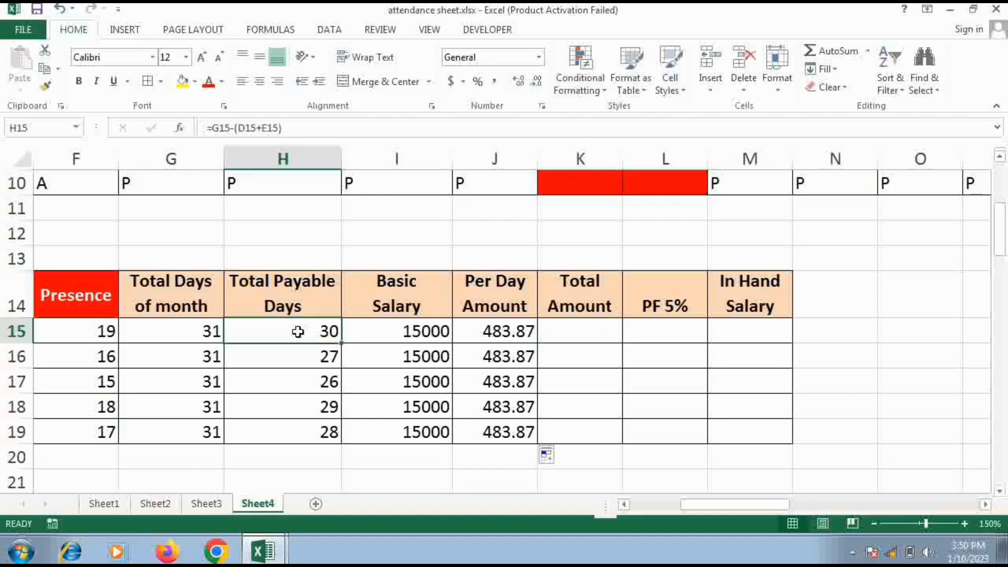
click(577, 340)
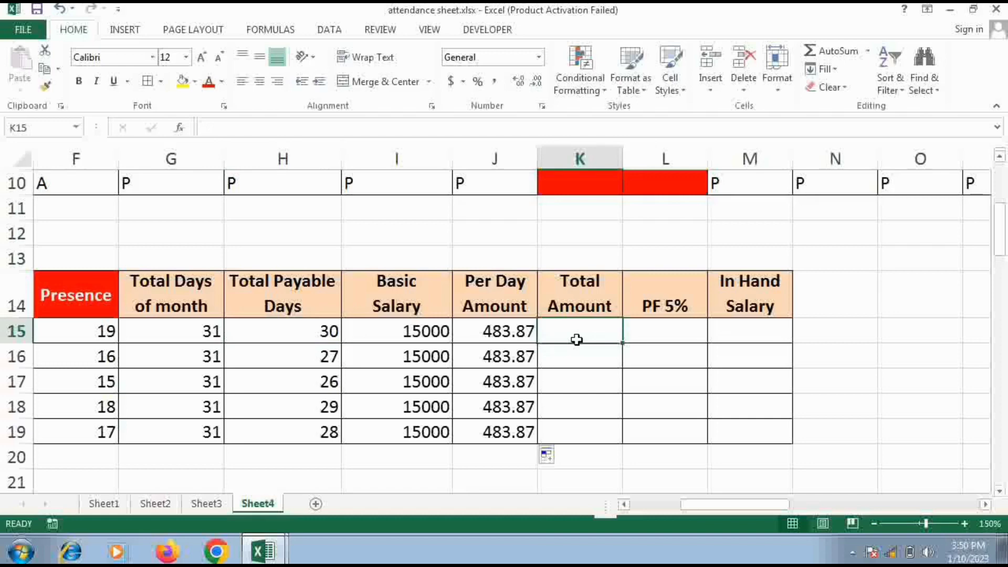
text(=)
click(328, 331)
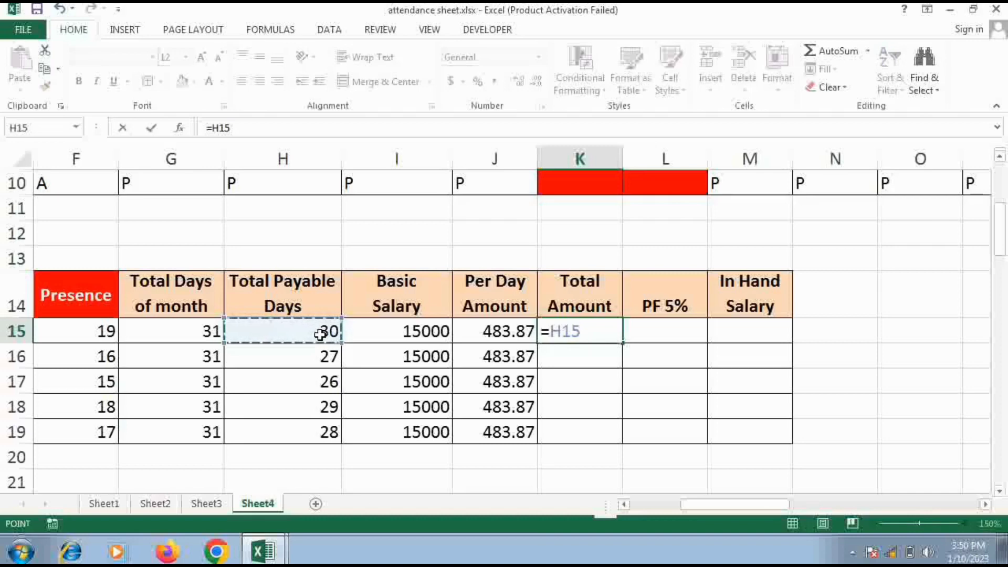
text(*)
click(480, 334)
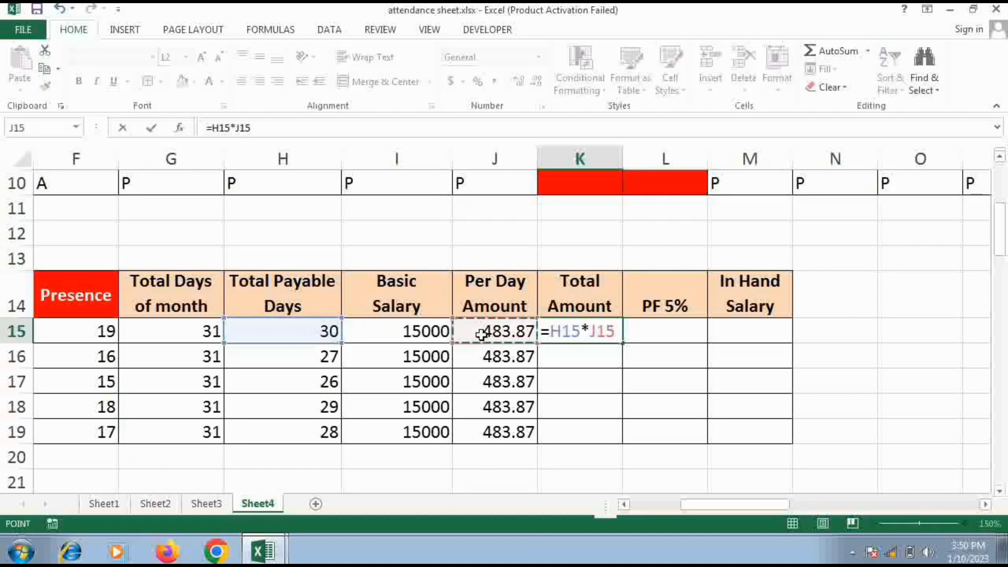
key(Return)
click(602, 333)
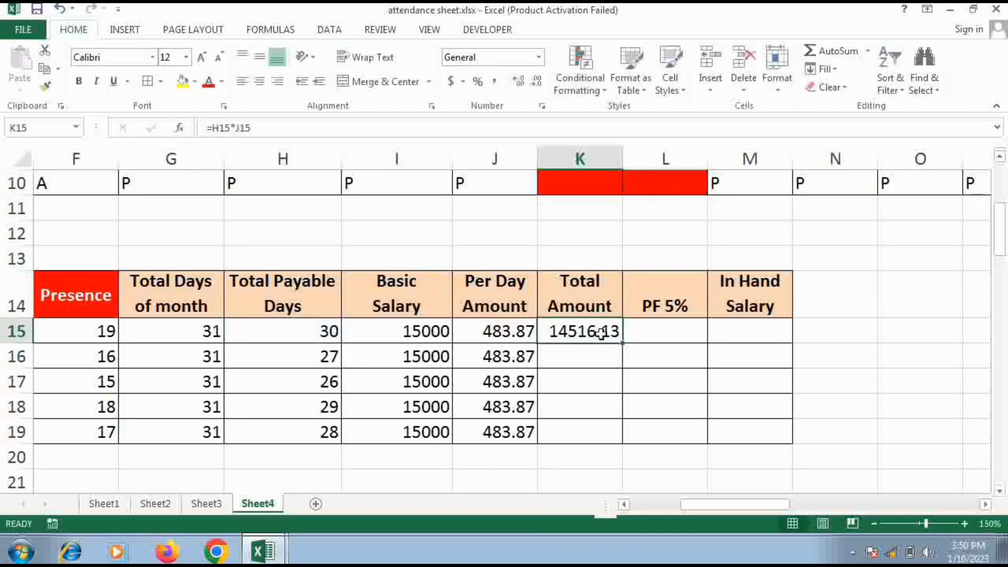
drag(622, 343, 620, 445)
Calculate the PF 5% deduction by entering =K15*5% in L15 and fill the formula down to L19
click(660, 336)
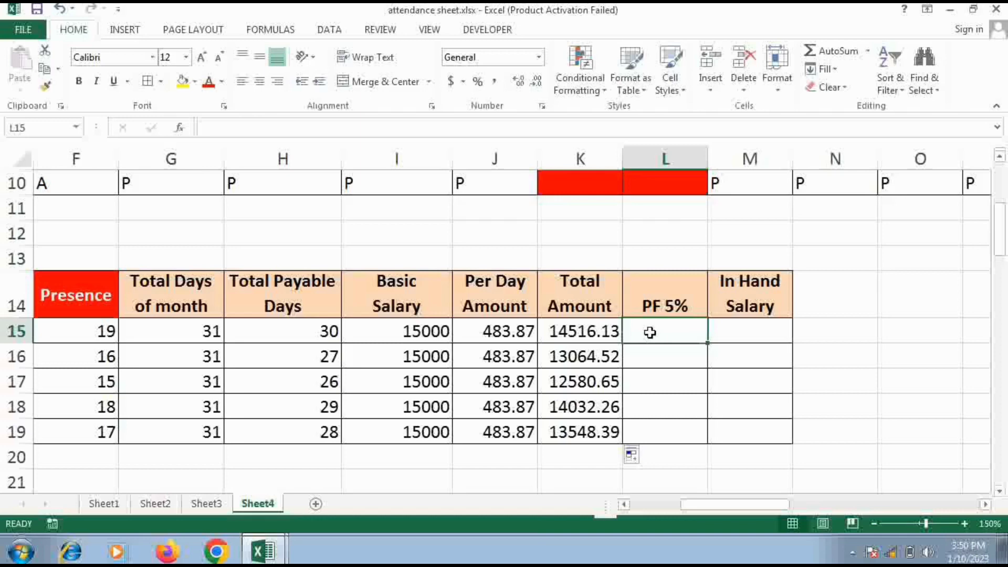
text(=)
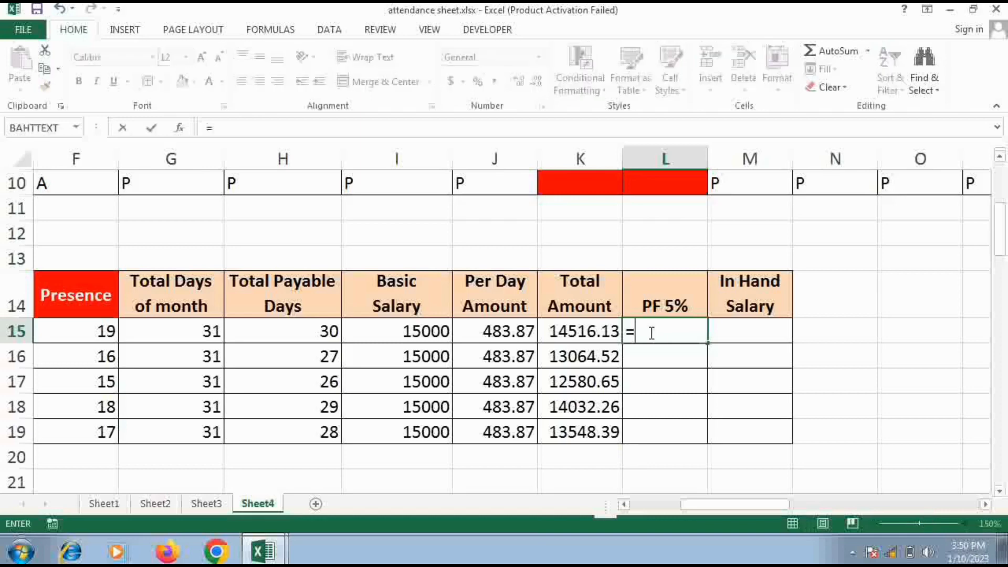
click(583, 327)
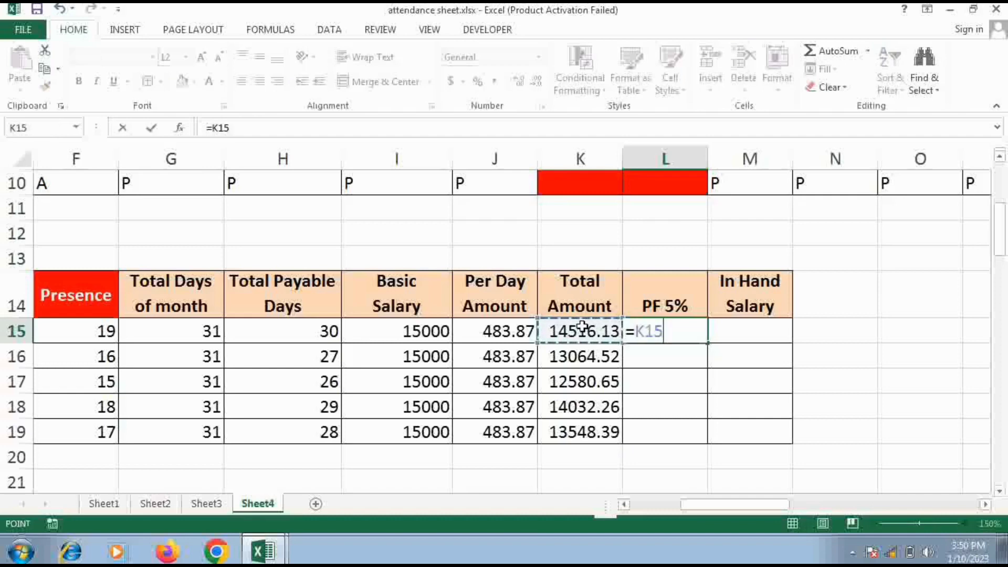
text(*)
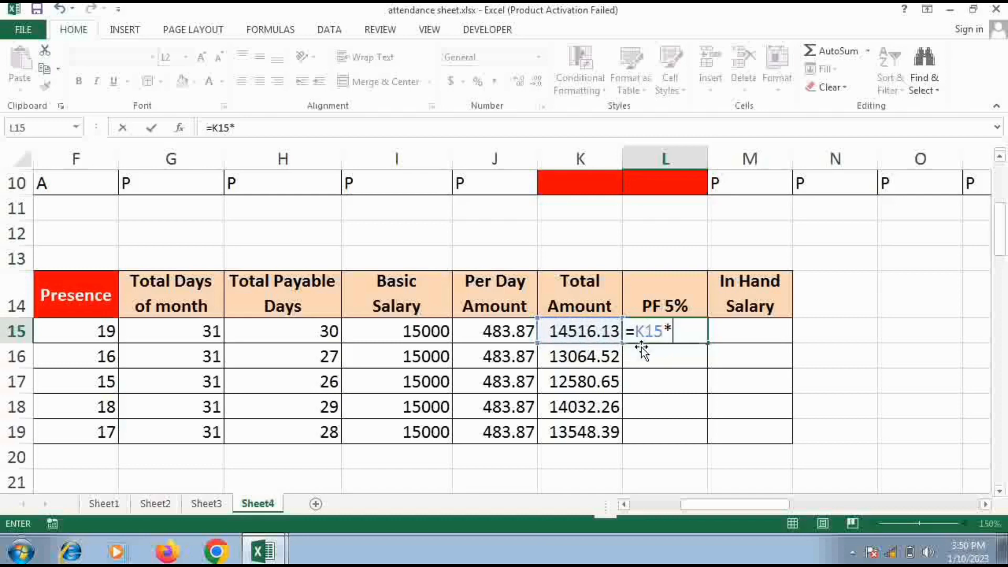
text(5%)
key(Return)
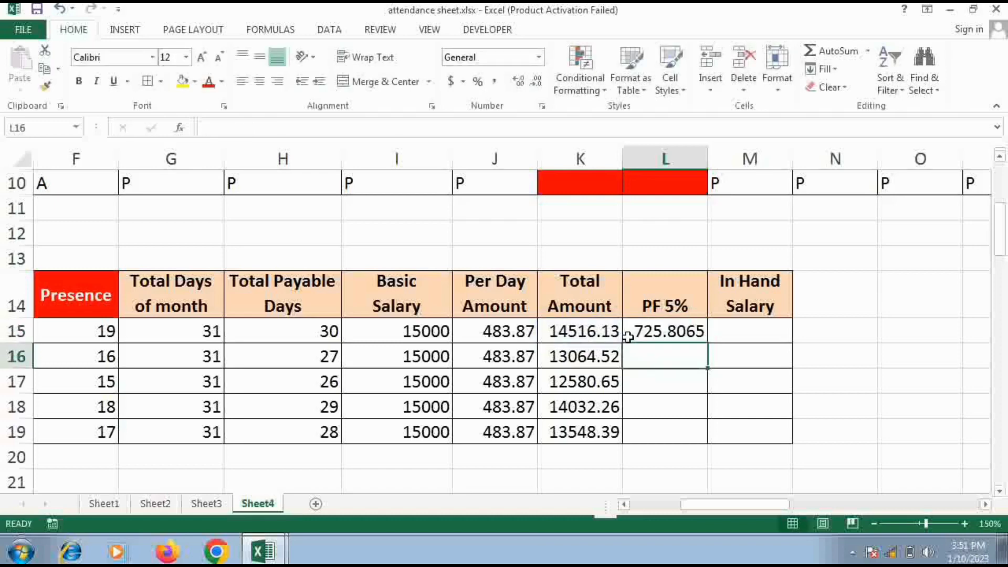
click(696, 333)
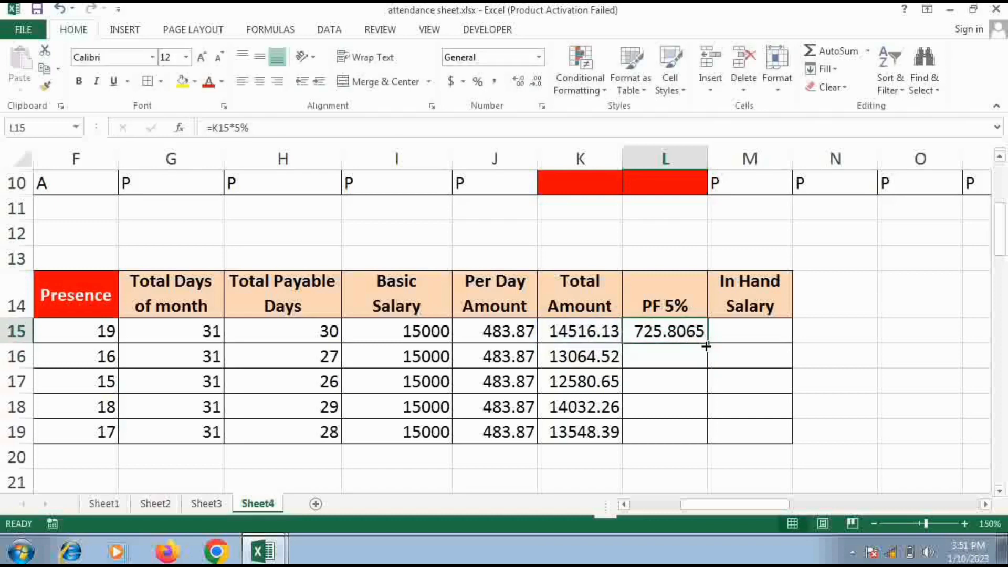
drag(708, 344, 704, 443)
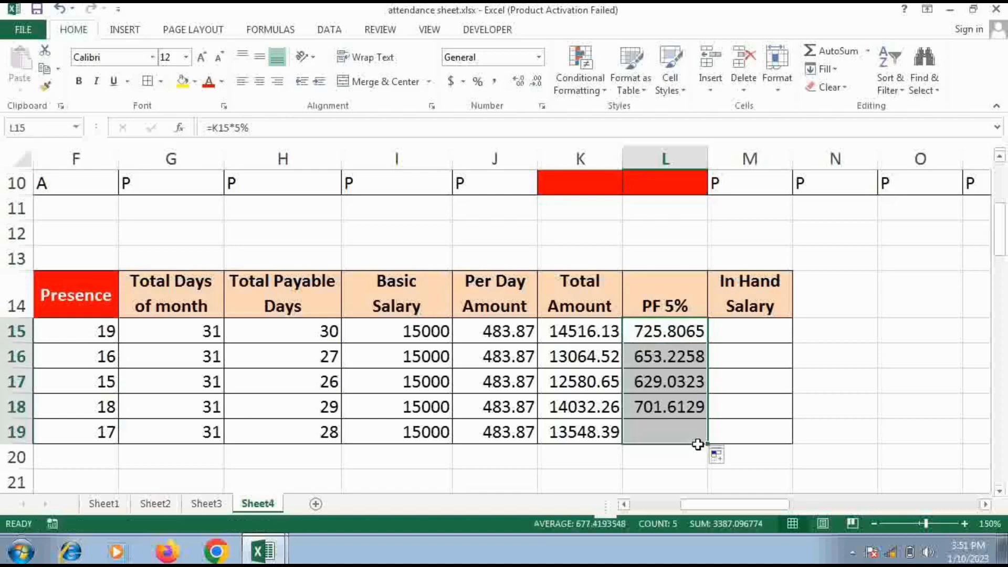
Calculate In Hand Salary by entering =K15-L15 in M15 and fill the formula down to M19
click(726, 333)
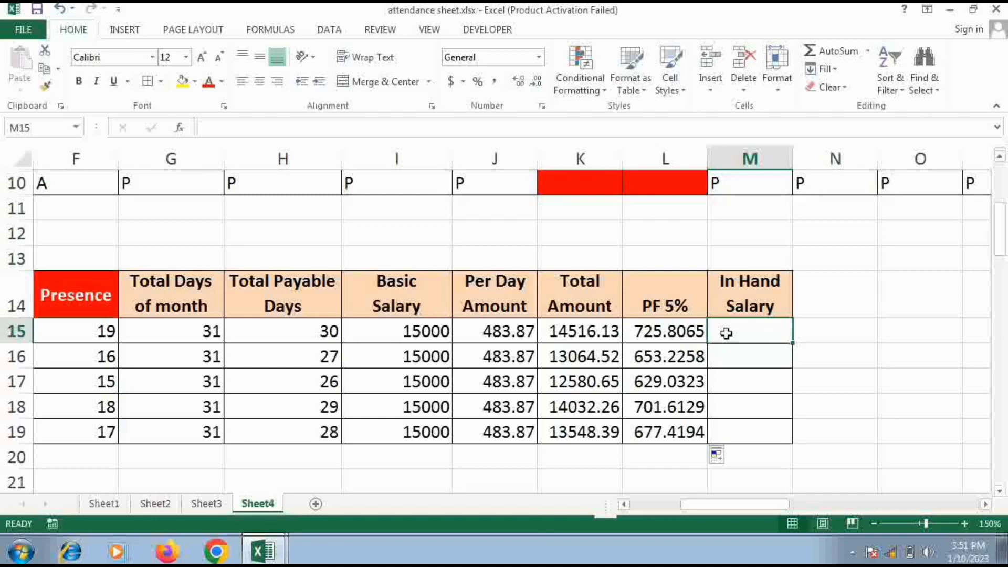
text(=)
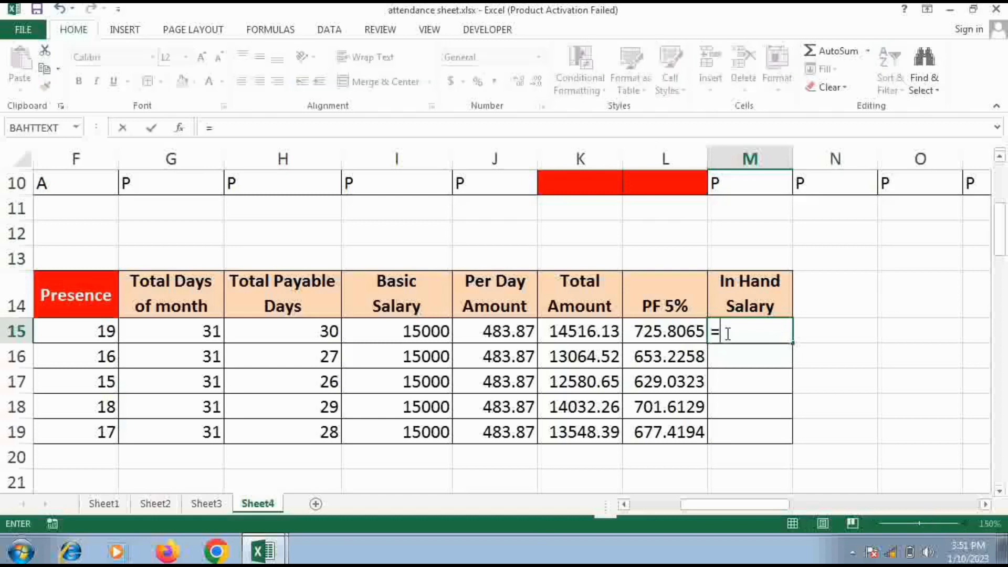
click(573, 330)
text(-)
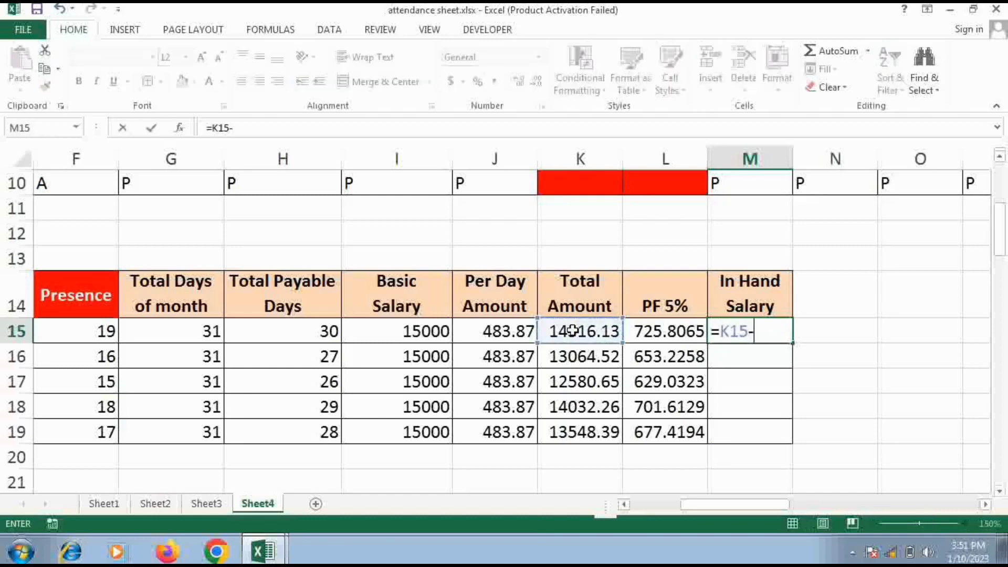
click(667, 338)
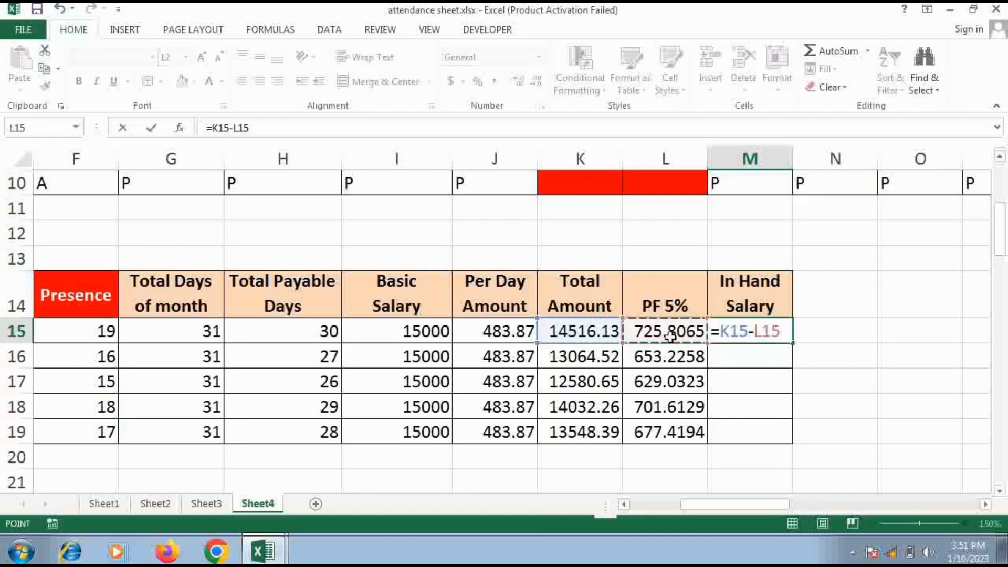
key(Return)
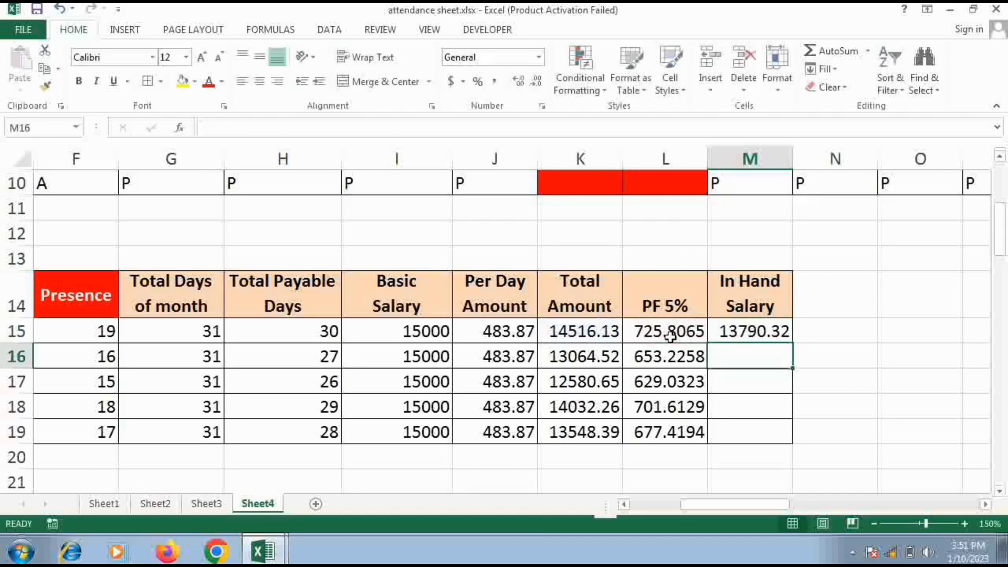
click(731, 336)
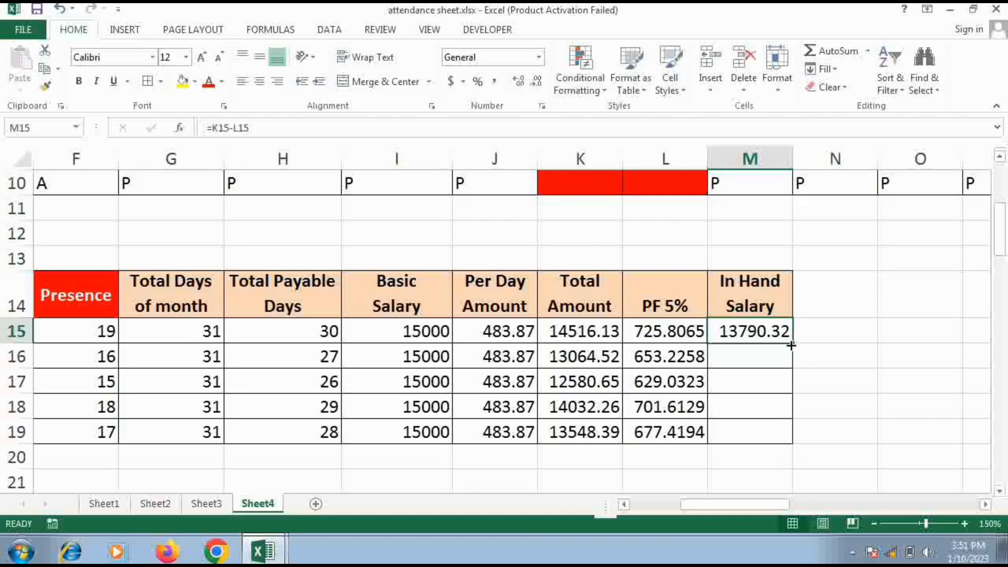
drag(792, 348, 785, 443)
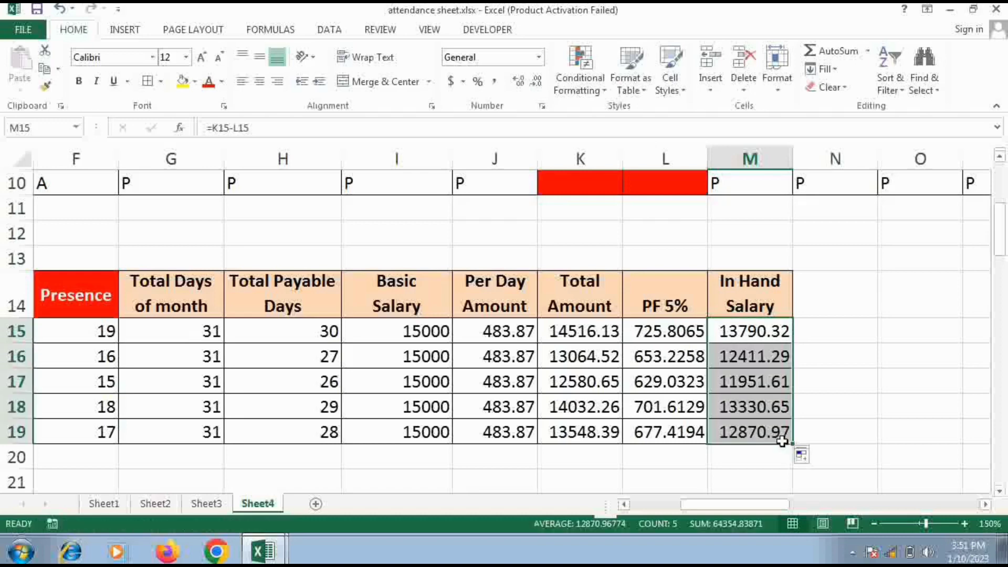